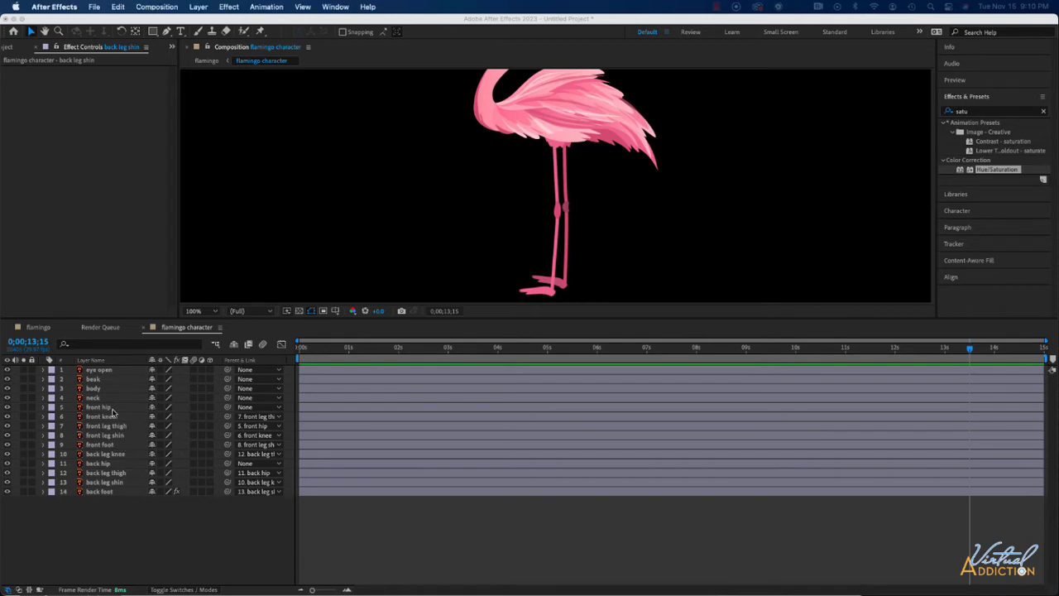
# - Add Rotation keyframes at the start of the timeline for all front leg layers, from front hip through front foot
pyautogui.click(114, 408)
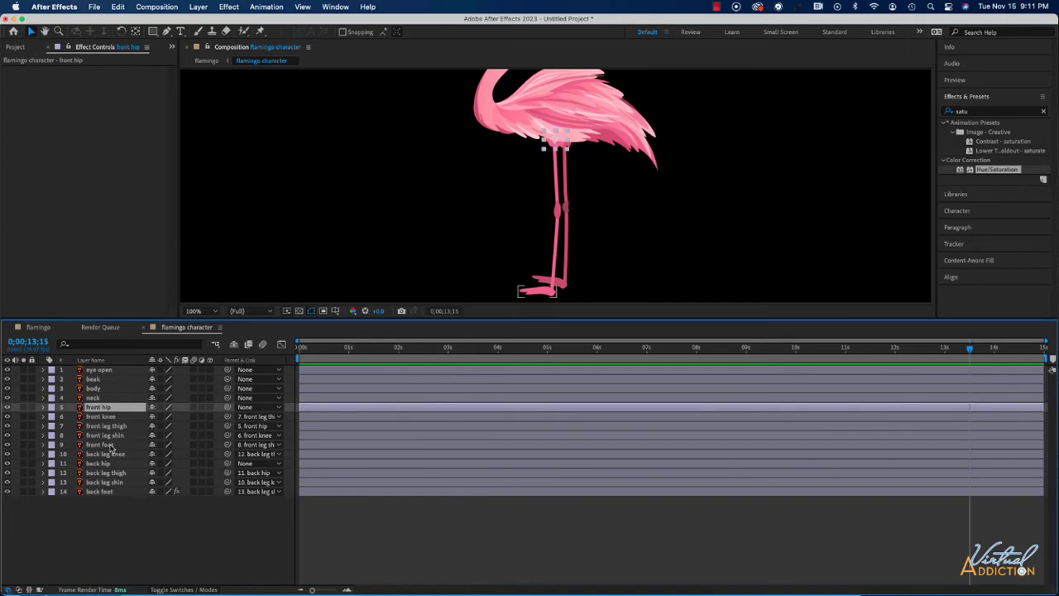
pyautogui.keyDown('shift'); pyautogui.click(110, 445); pyautogui.keyUp('shift')
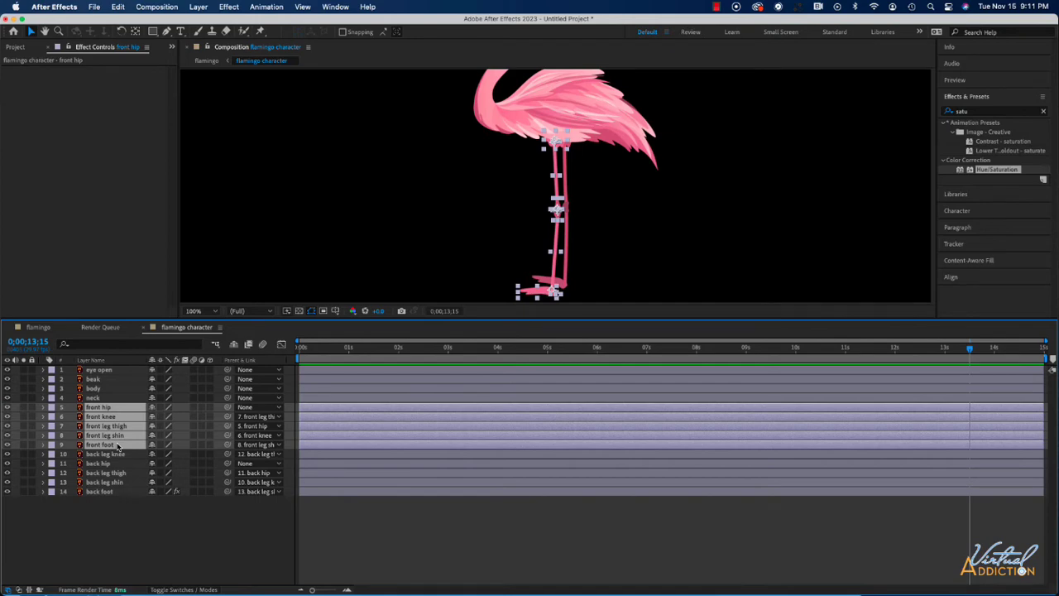
pyautogui.press('r')
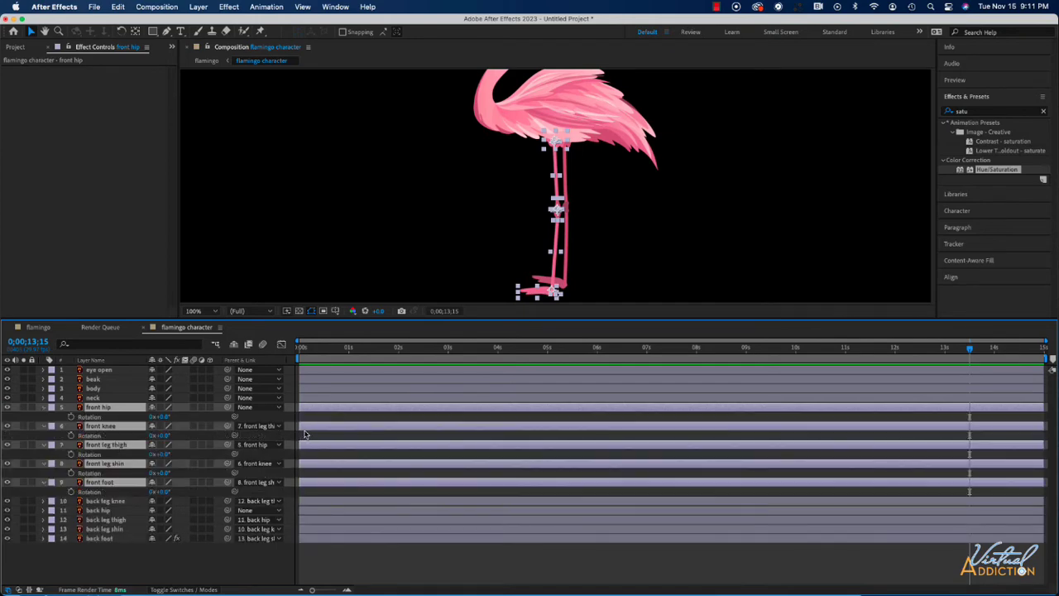
pyautogui.press('Home')
pyautogui.hotkey('alt', 'shift', 'r')
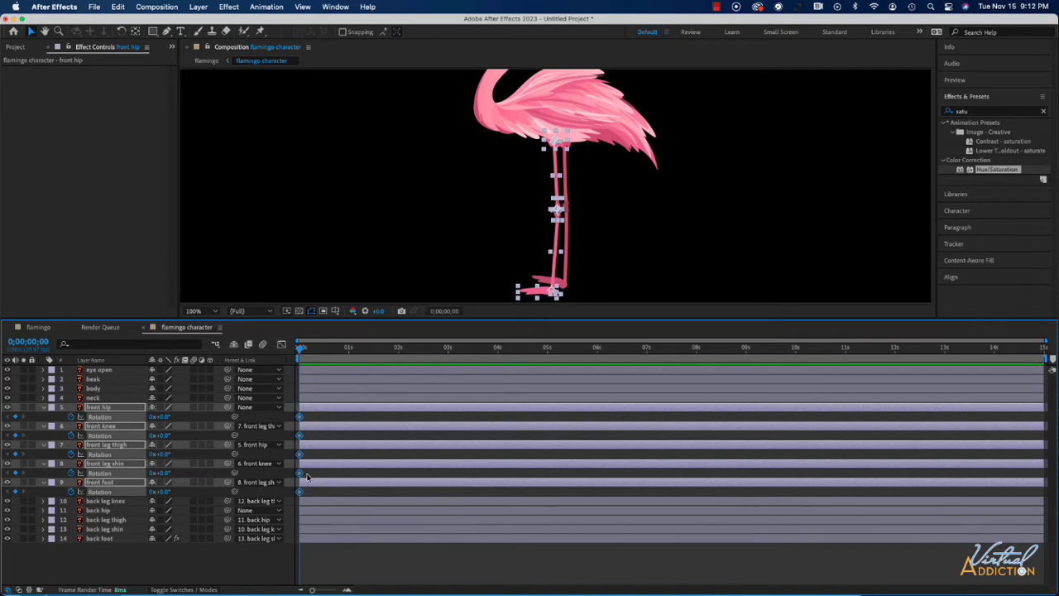
# - At 0;00;00;05, rotate the front hip layer to -8°
pyautogui.click(28, 341)
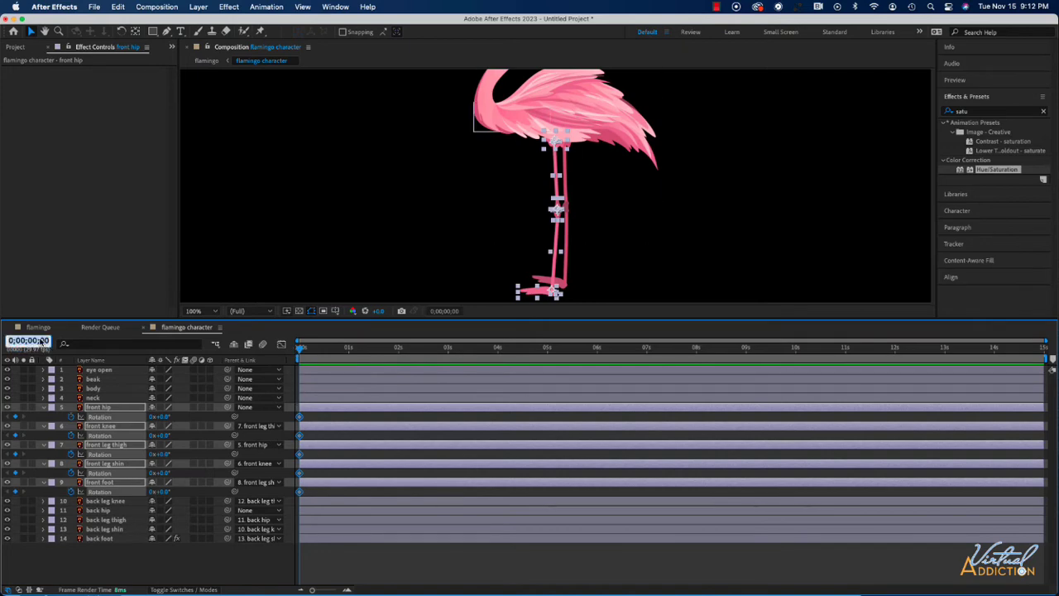
pyautogui.write('5')
pyautogui.press('Return')
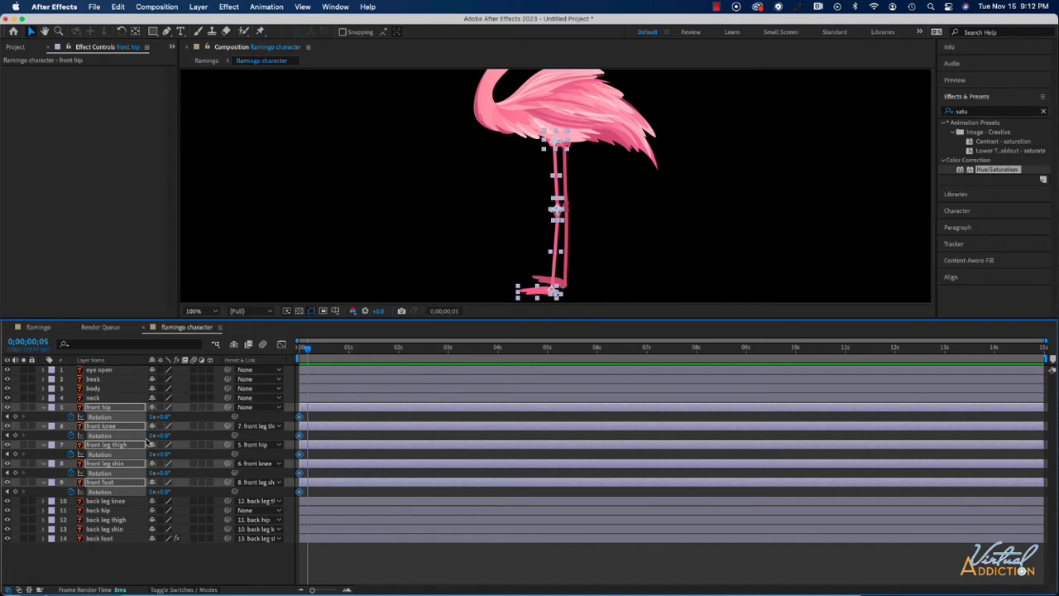
pyautogui.click(152, 571)
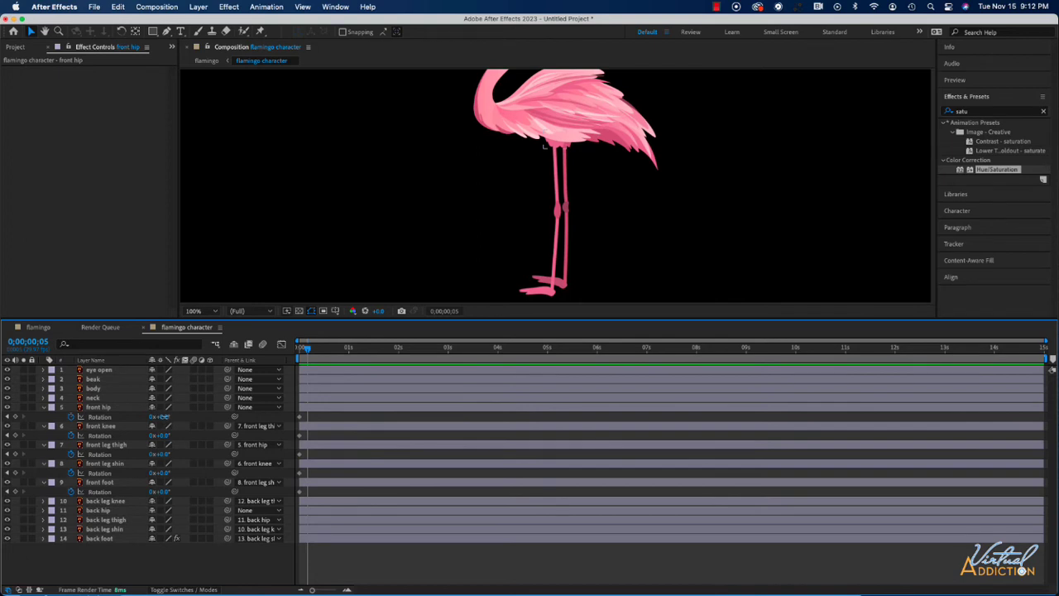
pyautogui.moveTo(544, 147); pyautogui.dragTo(545, 149)
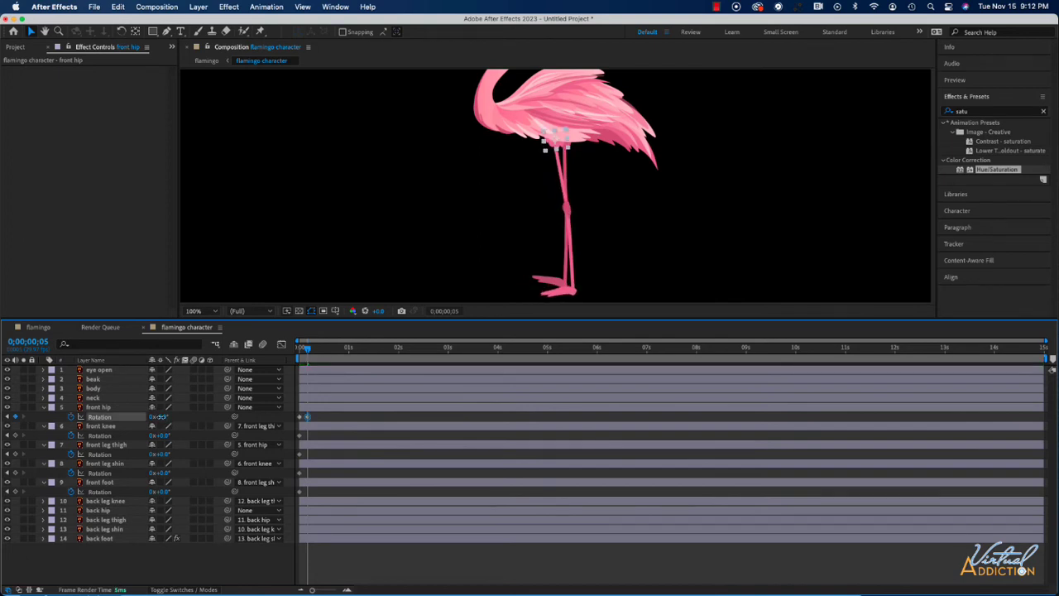
pyautogui.click(158, 417)
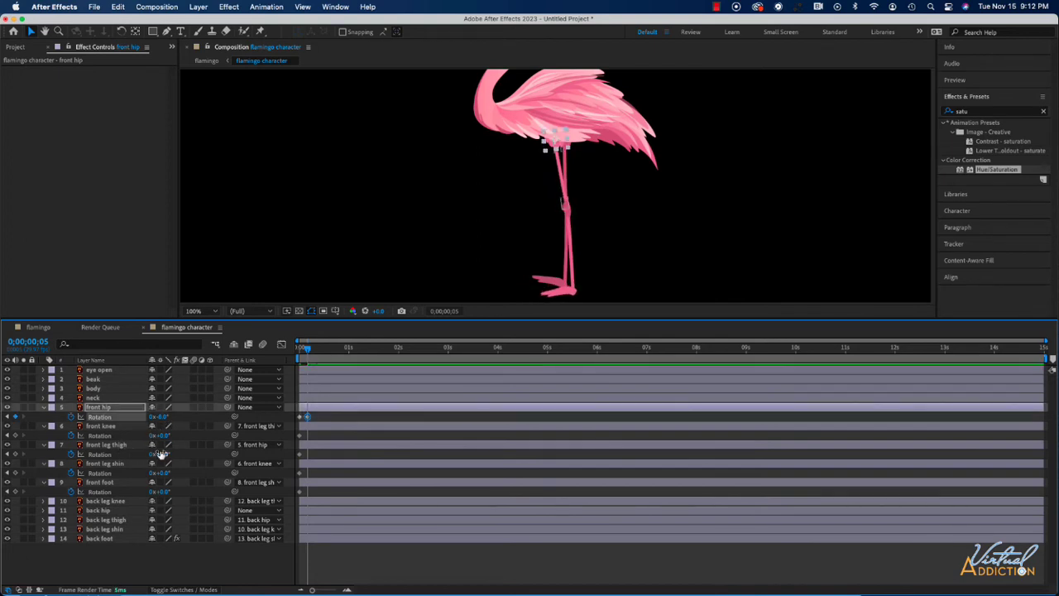
# - At the same frame, rotate the front leg thigh to -11° and the shin to 50°, and tilt the front foot
pyautogui.moveTo(163, 454); pyautogui.dragTo(164, 454)
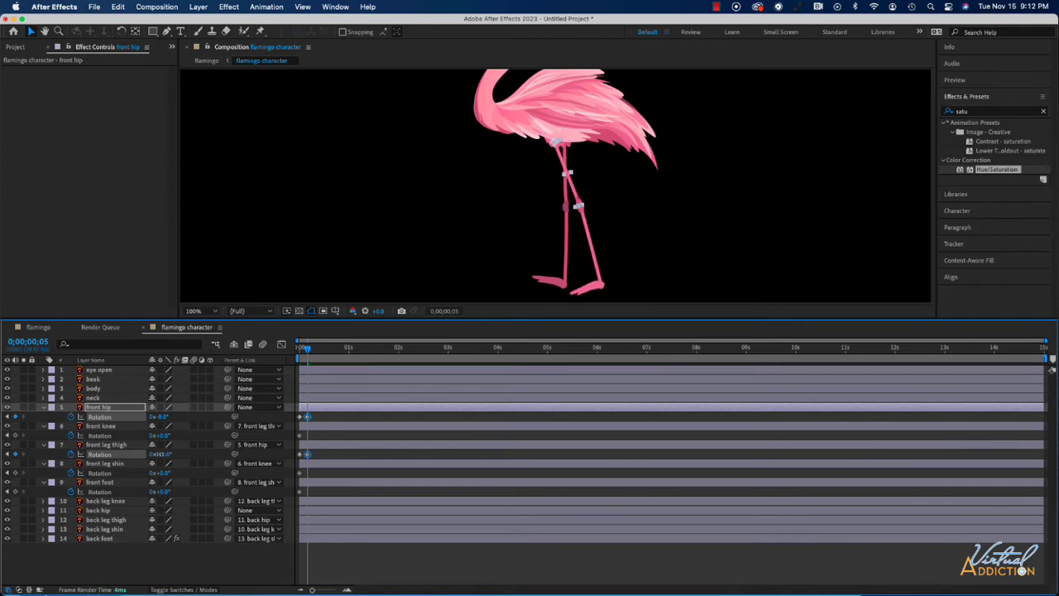
pyautogui.click(163, 454)
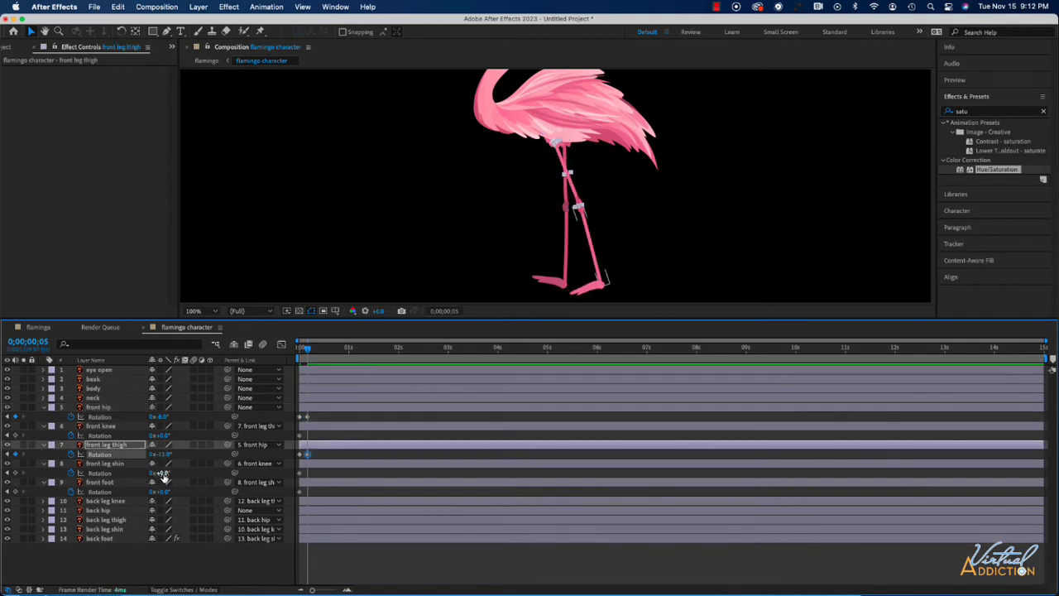
pyautogui.moveTo(160, 473); pyautogui.dragTo(138, 496)
# - At 0;00;00;10, rotate the front leg thigh to -29°, the shin to 83° and the front foot to -111°
pyautogui.press('pagedown')
pyautogui.press('pagedown')
pyautogui.press('pagedown')
pyautogui.press('pagedown')
pyautogui.press('pagedown')
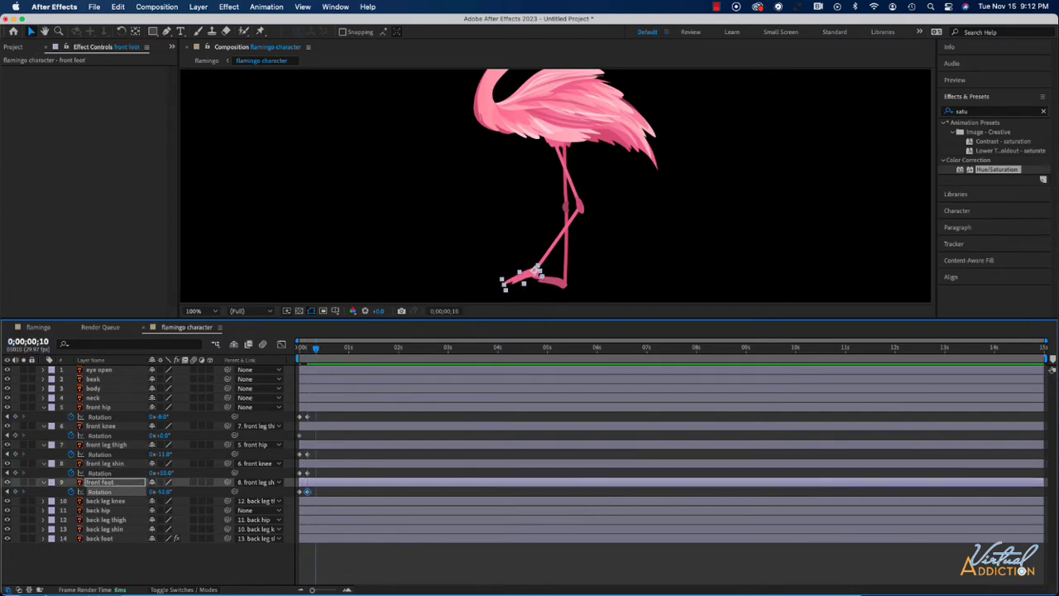
pyautogui.moveTo(159, 454); pyautogui.dragTo(136, 494)
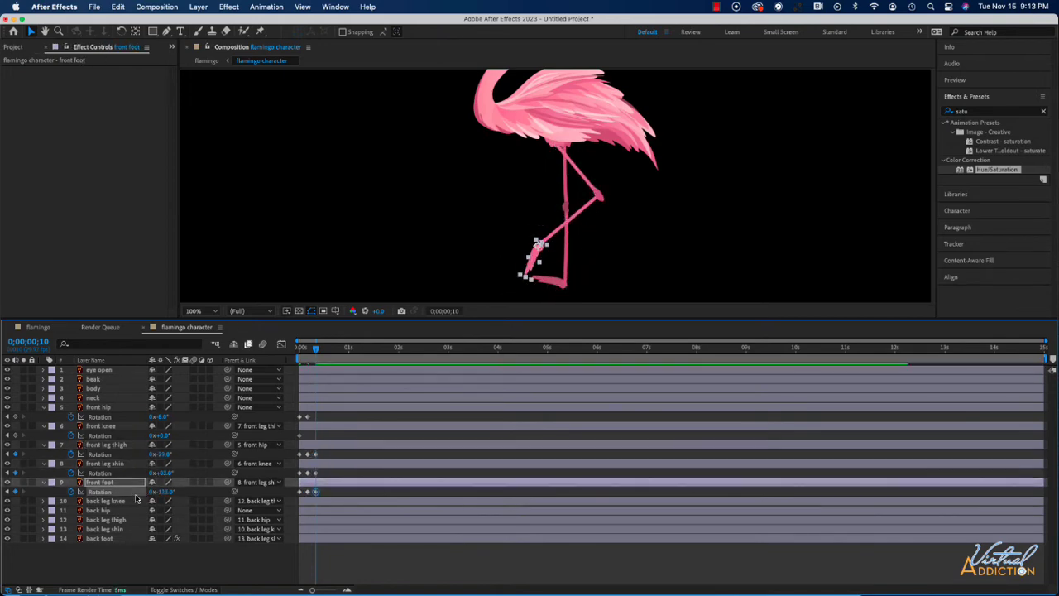
# - At 0;00;00;15, rotate the front leg thigh to -13° and the shin to 70°, and adjust the front foot
pyautogui.click(31, 344)
pyautogui.write('15')
pyautogui.press('Return')
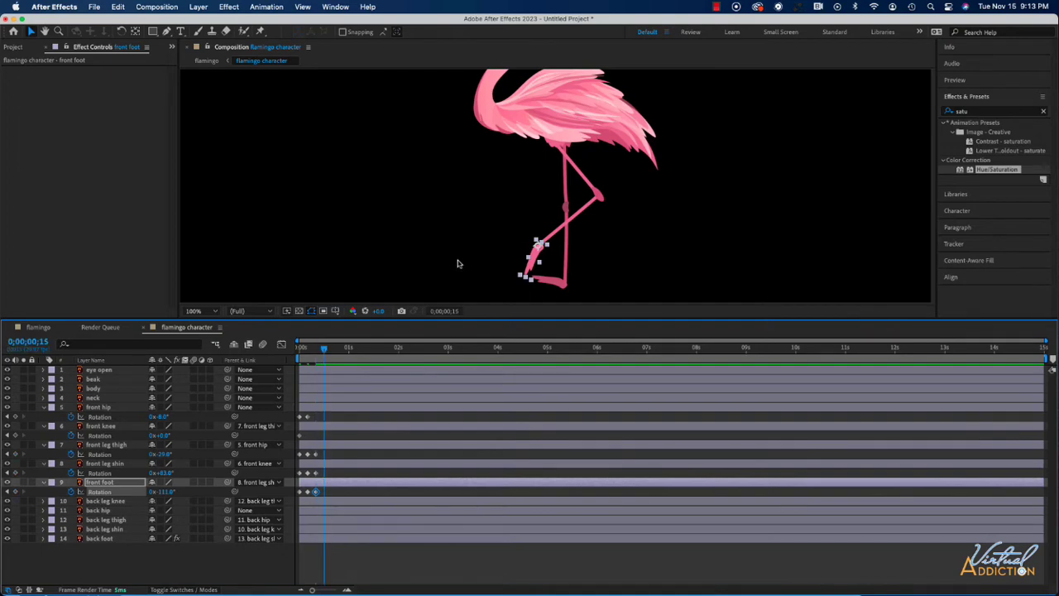
pyautogui.moveTo(159, 454); pyautogui.dragTo(174, 491)
# - At 0;00;00;20, rotate the front hip to 1°, the thigh to 10°, the shin to 30° and the front foot to -55°
pyautogui.click(31, 342)
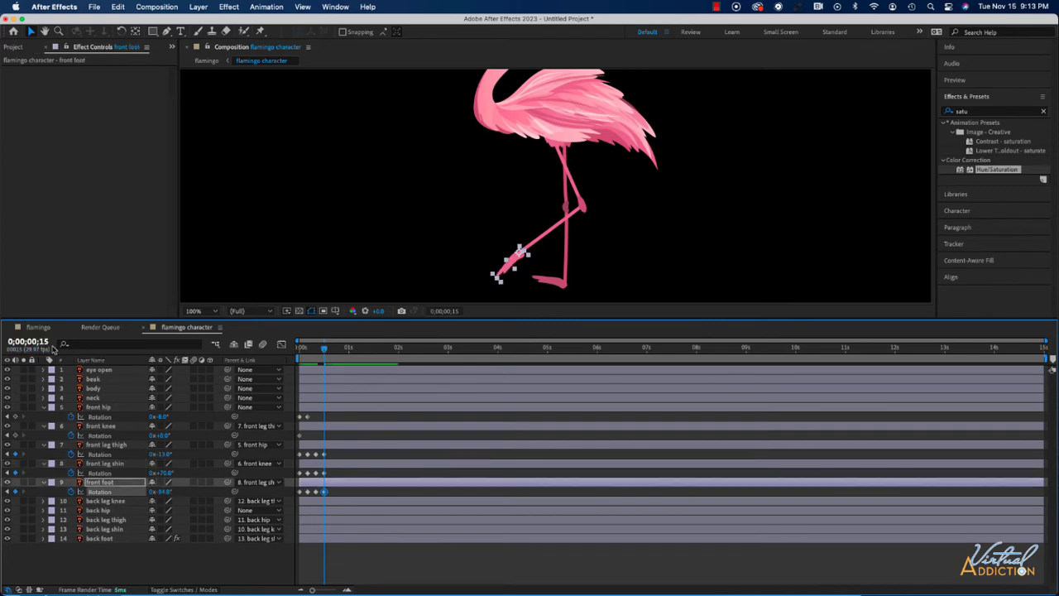
pyautogui.write('20')
pyautogui.press('Return')
pyautogui.moveTo(159, 417); pyautogui.dragTo(166, 417)
pyautogui.moveTo(161, 454); pyautogui.dragTo(165, 492)
# - At 0;00;00;25, rotate the front leg thigh, shin and foot to plant the front leg forward
pyautogui.press('pagedown')
pyautogui.press('pagedown')
pyautogui.press('pagedown')
pyautogui.press('pagedown')
pyautogui.press('pagedown')
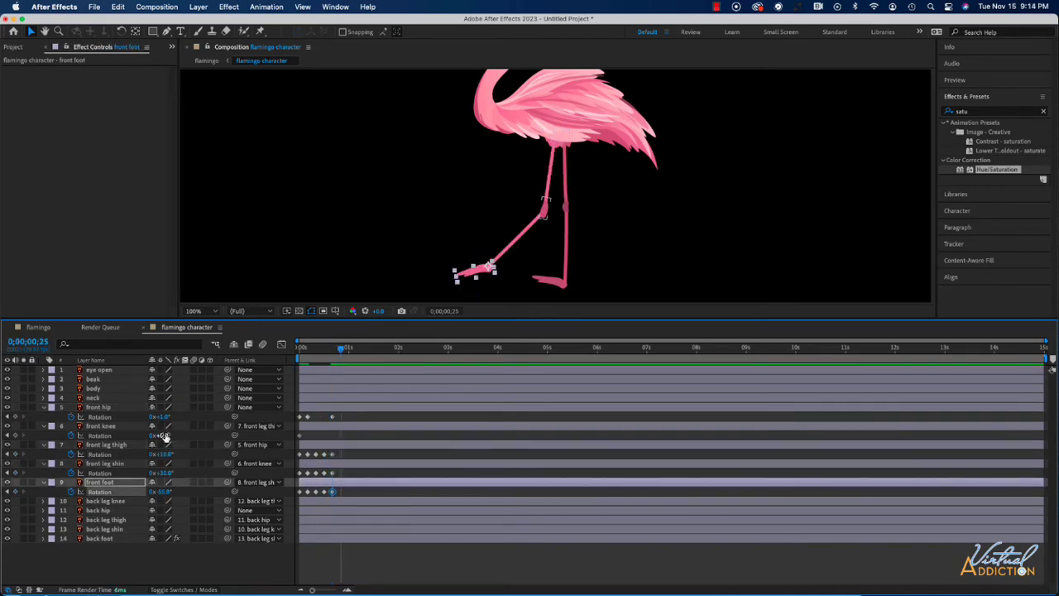
pyautogui.moveTo(162, 455); pyautogui.dragTo(166, 492)
# - Return to the start of the timeline and collapse the properties of all front leg layers
pyautogui.moveTo(344, 354); pyautogui.dragTo(296, 374)
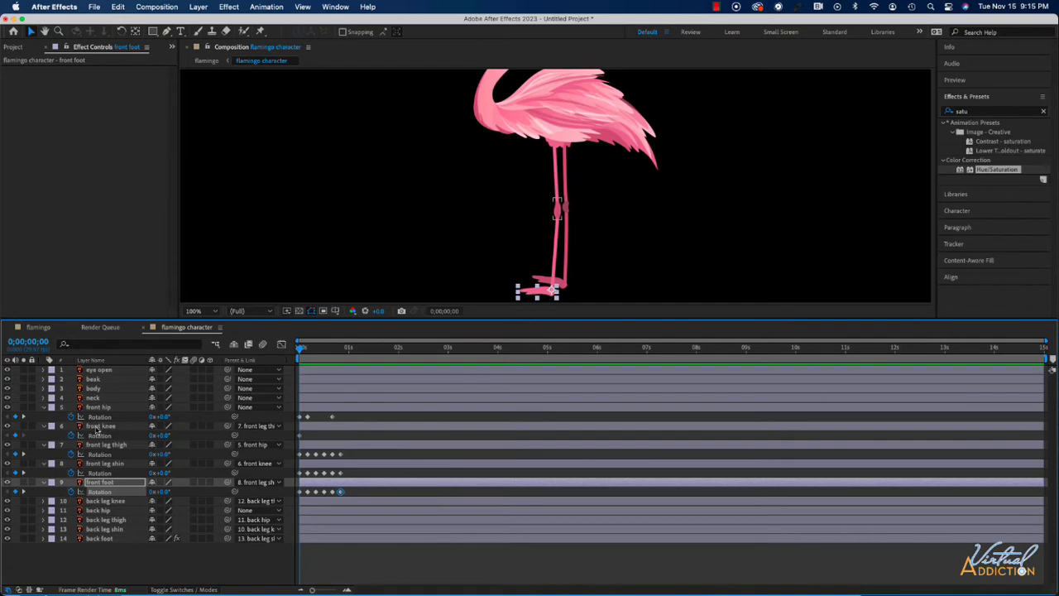
pyautogui.keyDown('super'); pyautogui.click(98, 407); pyautogui.keyUp('super')
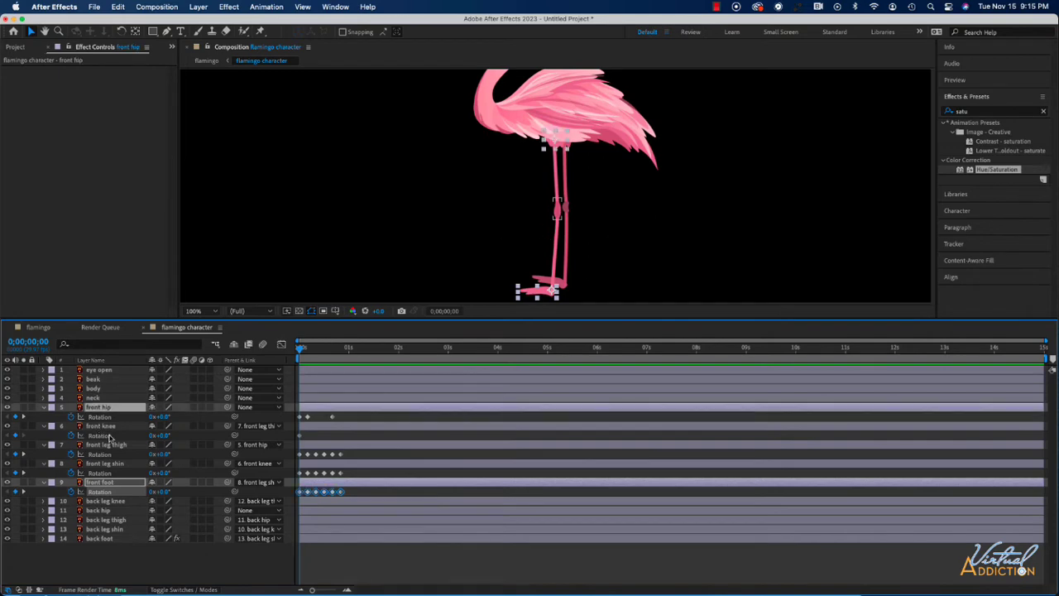
pyautogui.keyDown('shift'); pyautogui.click(101, 485); pyautogui.keyUp('shift')
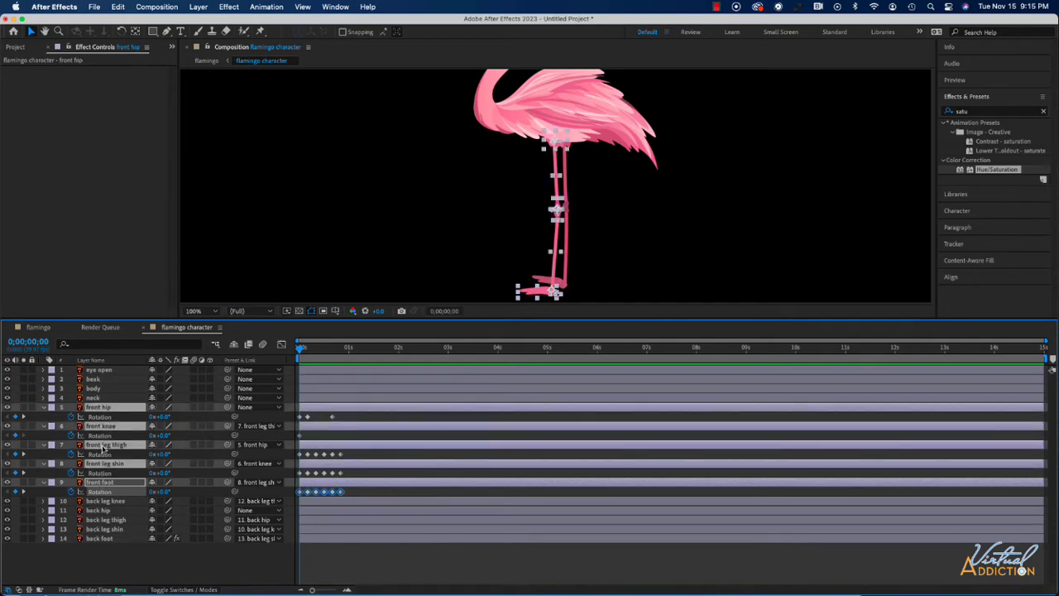
pyautogui.press('u')
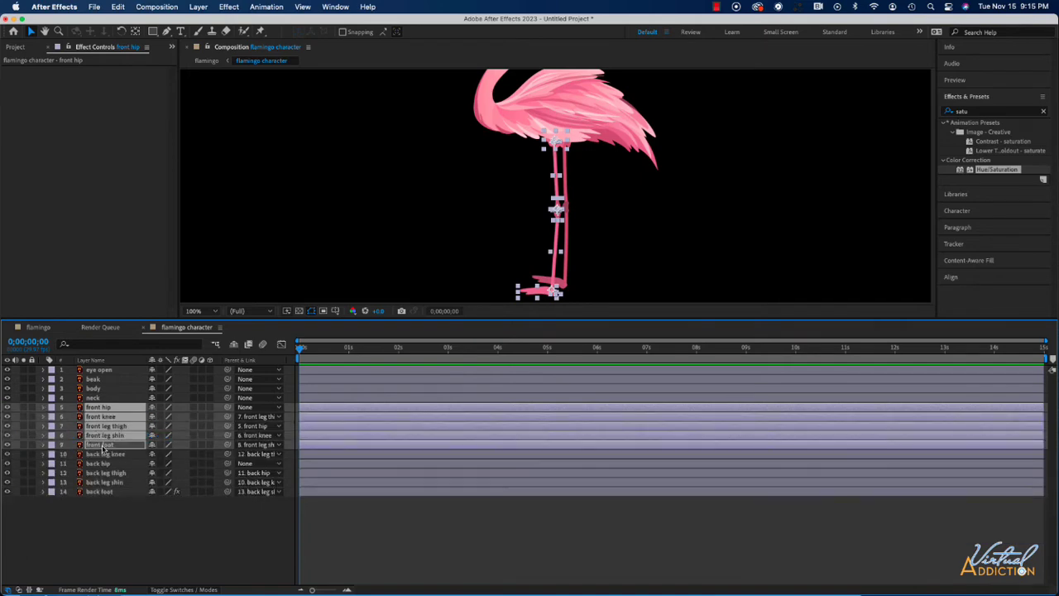
# - Add Rotation keyframes at the start of the timeline for the back leg knee, hip, thigh, shin and foot layers
pyautogui.click(106, 457)
pyautogui.keyDown('shift'); pyautogui.click(101, 492); pyautogui.keyUp('shift')
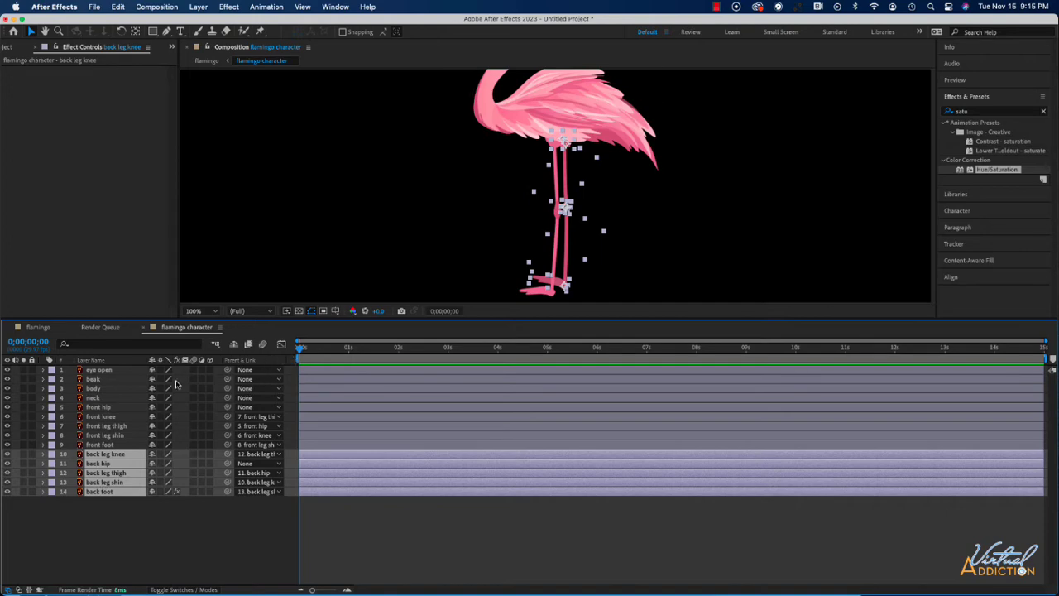
pyautogui.press('r')
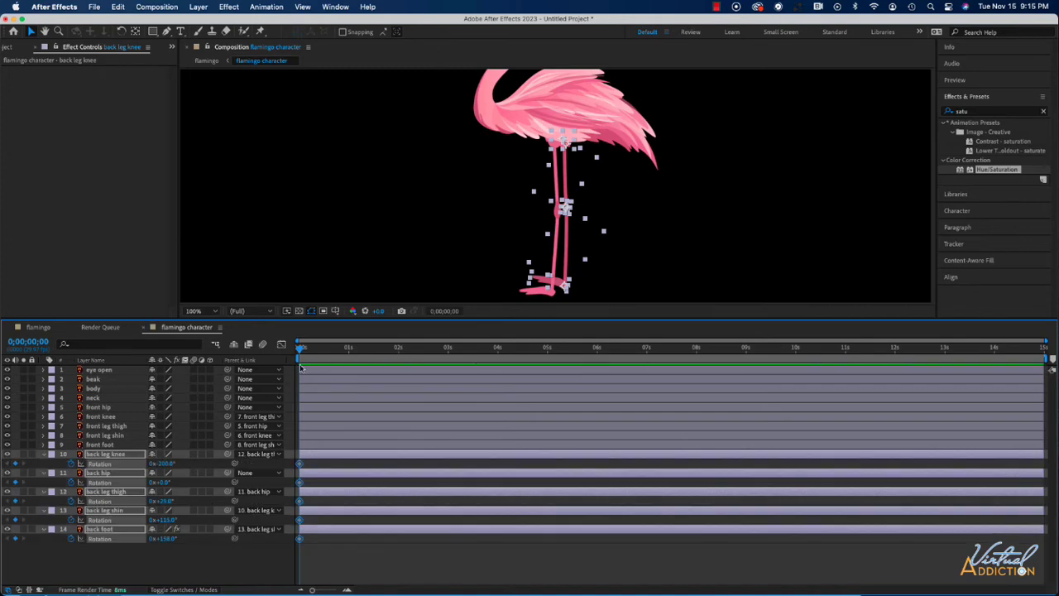
pyautogui.click(43, 342)
pyautogui.write('5')
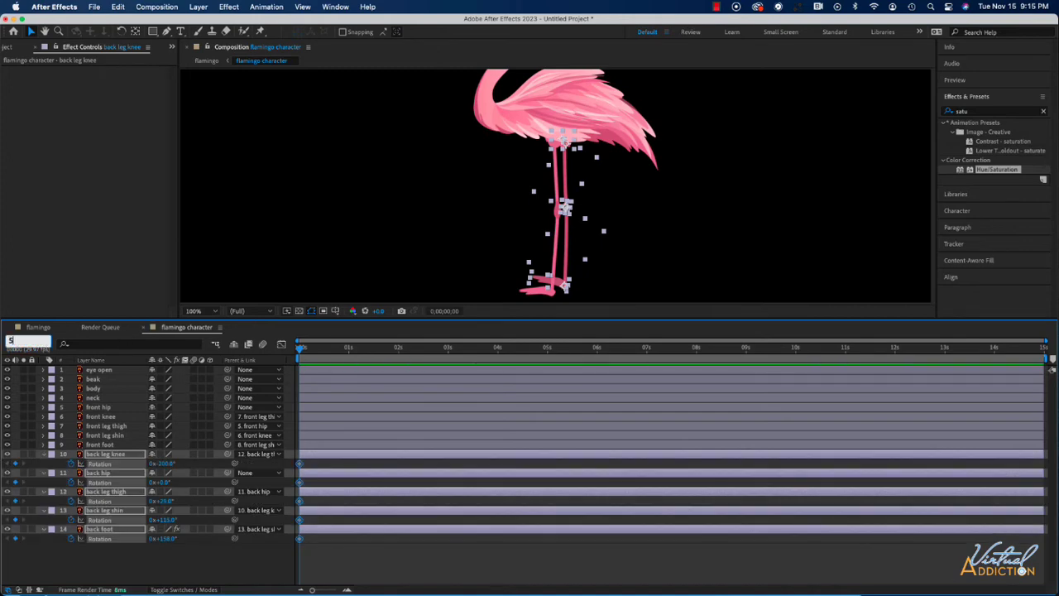
pyautogui.press('Return')
pyautogui.click(99, 482)
pyautogui.moveTo(157, 483); pyautogui.dragTo(155, 483)
pyautogui.moveTo(167, 501); pyautogui.dragTo(159, 502)
pyautogui.click(38, 342)
pyautogui.write('10')
pyautogui.press('Return')
pyautogui.moveTo(164, 539); pyautogui.dragTo(168, 502)
pyautogui.click(38, 341)
pyautogui.write('15')
pyautogui.press('Return')
pyautogui.click(38, 342)
pyautogui.write('20')
pyautogui.press('Return')
pyautogui.press('space')
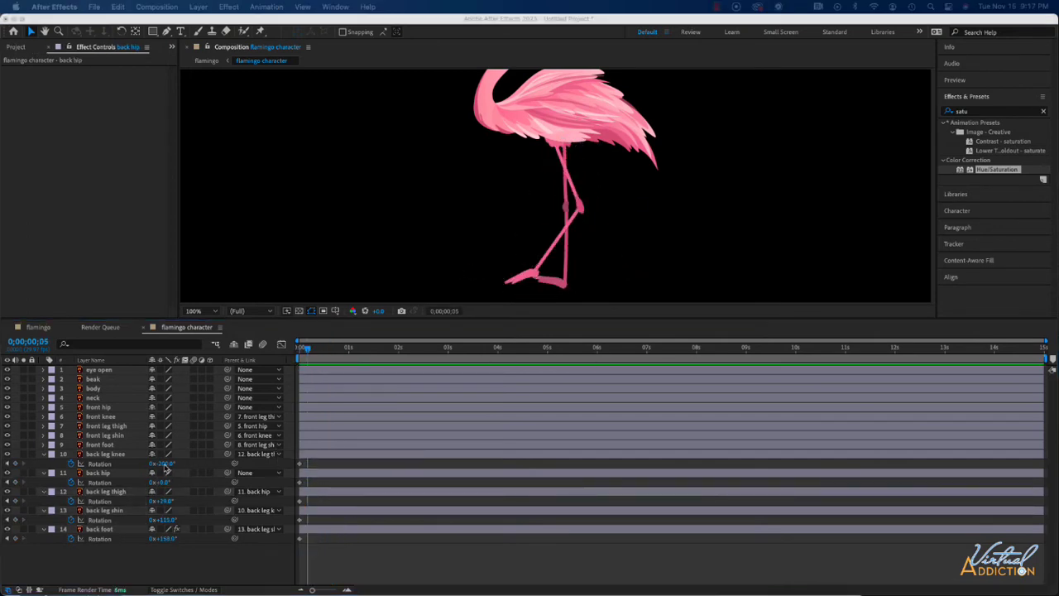
# - At 0;00;00;10, adjust the rotation of the back leg shin and back foot
pyautogui.moveTo(38, 342); pyautogui.dragTo(51, 347)
pyautogui.moveTo(168, 520)
pyautogui.mouseDown()
pyautogui.moveTo(159, 521)
pyautogui.moveTo(164, 539)
pyautogui.mouseUp()
pyautogui.moveTo(316, 349); pyautogui.dragTo(316, 351)
# - Keyframe the back leg shin and foot rotations at 0;00;00;20 and 0;00;00;25, with the shin at 132° at the second frame
pyautogui.moveTo(38, 341); pyautogui.dragTo(48, 342)
pyautogui.moveTo(168, 521); pyautogui.dragTo(163, 538)
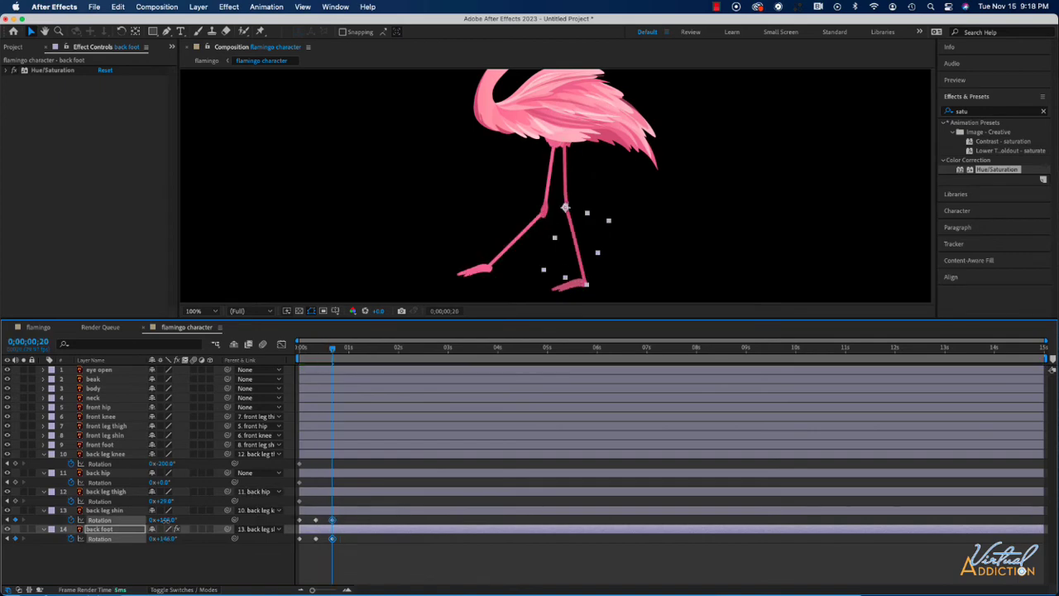
pyautogui.moveTo(38, 342); pyautogui.dragTo(46, 343)
pyautogui.moveTo(167, 520); pyautogui.dragTo(150, 538)
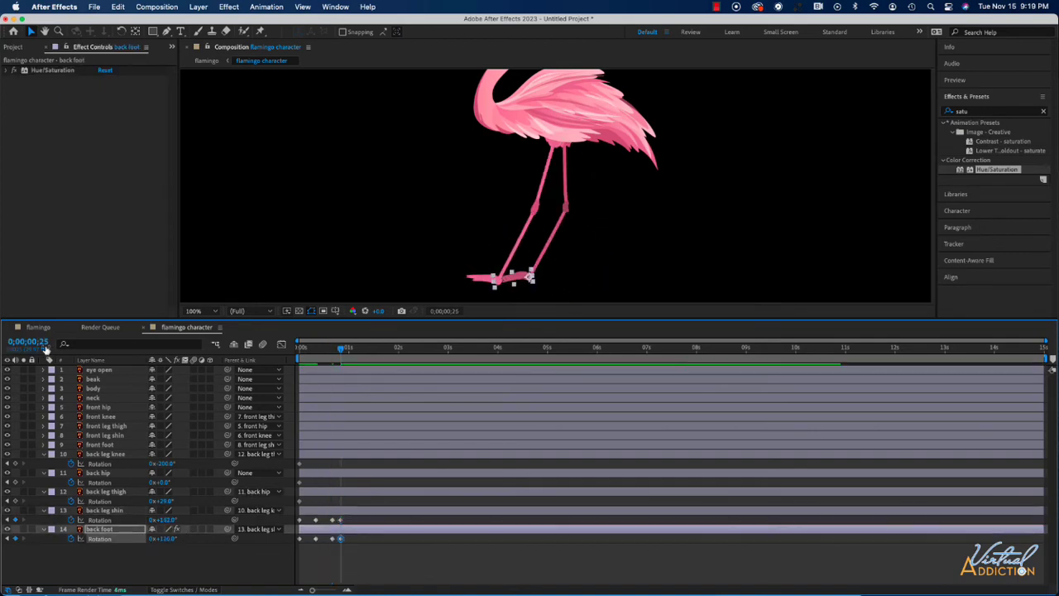
# - At 0;00;01;00, rotate the back leg thigh to 22°, the shin to 179° and the back foot to 67°
pyautogui.moveTo(38, 342); pyautogui.dragTo(46, 343)
pyautogui.moveTo(167, 520); pyautogui.dragTo(157, 501)
pyautogui.moveTo(163, 538); pyautogui.dragTo(154, 538)
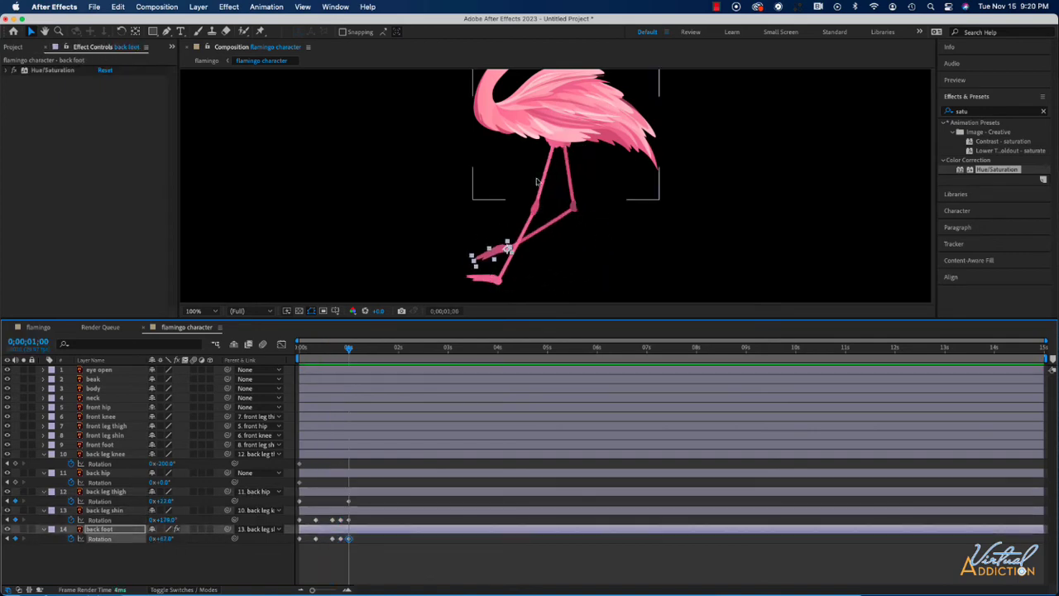
# - At 0;00;01;00, set the front leg rotations to hip -4°, knee -5°, thigh 13°, shin -1° and foot -2°
pyautogui.click(99, 444)
pyautogui.keyDown('shift'); pyautogui.click(97, 406); pyautogui.keyUp('shift')
pyautogui.press('r')
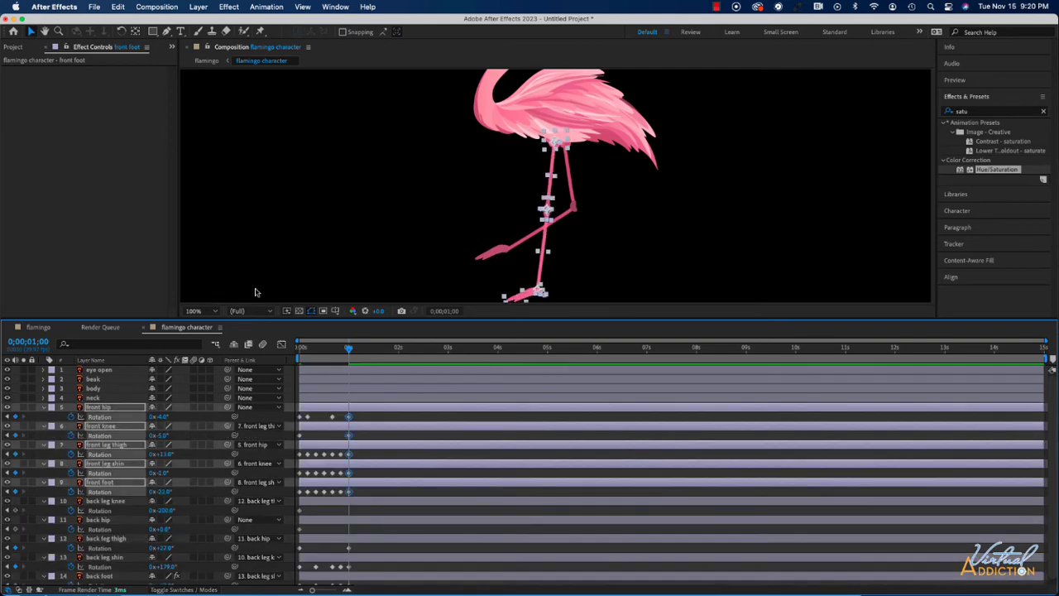
pyautogui.click(101, 482)
# - At 0;00;01;05, rotate the back leg thigh to 13°, the back shin to 191° and the front hip to -10°, and adjust the back foot
pyautogui.moveTo(348, 348)
pyautogui.mouseDown()
pyautogui.moveTo(358, 349)
pyautogui.moveTo(302, 348)
pyautogui.moveTo(358, 348)
pyautogui.mouseUp()
pyautogui.scroll(-1, 124, 480)
pyautogui.click(97, 514)
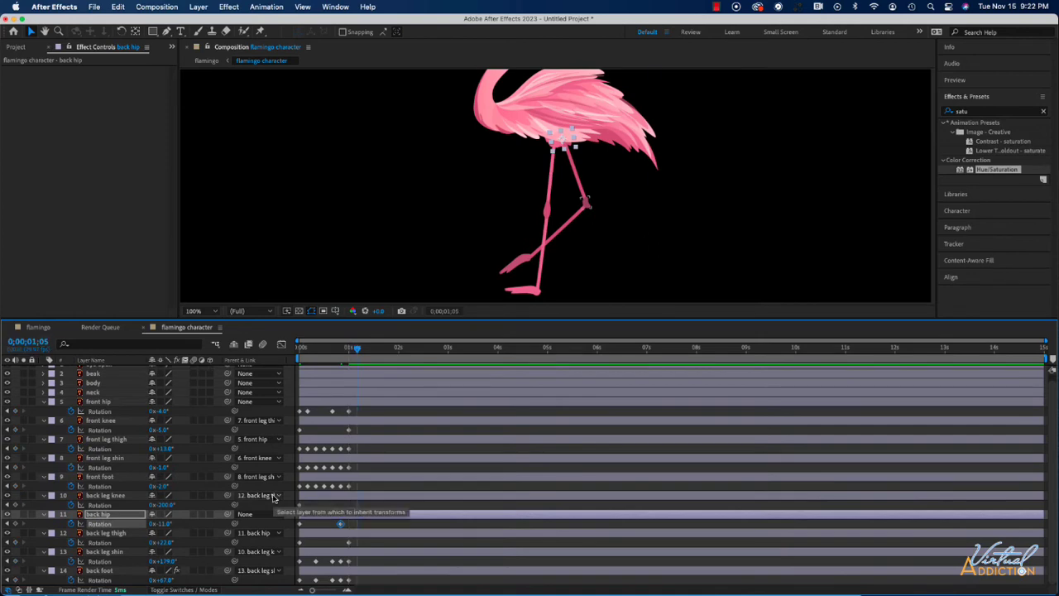
pyautogui.click(99, 570)
pyautogui.moveTo(159, 411); pyautogui.dragTo(155, 411)
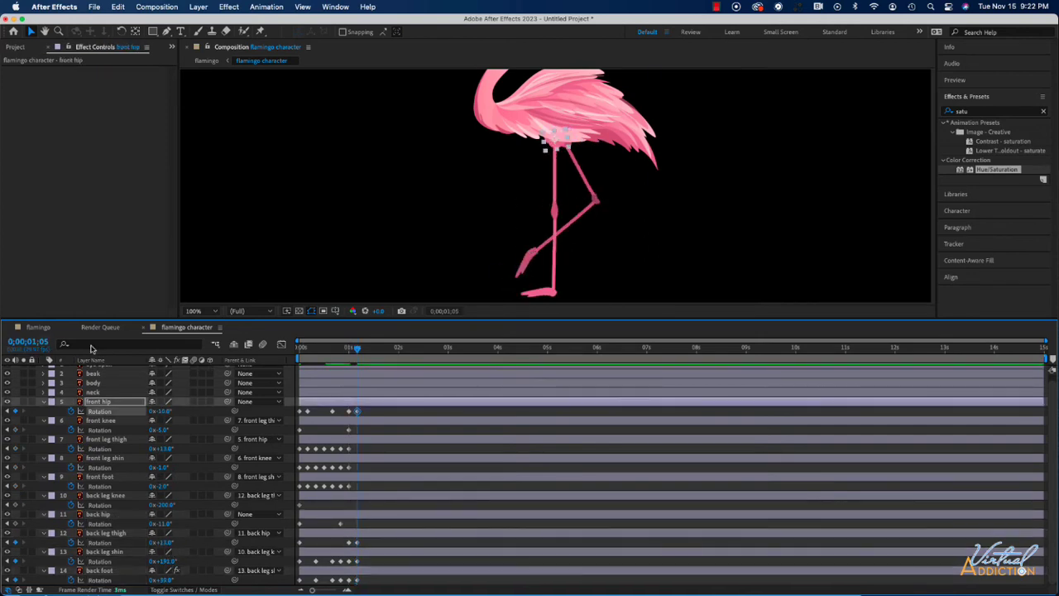
pyautogui.press('space')
# - Swing the back leg forward with rotation keyframes on its hip, thigh, shin and foot up to 0;00;01;20, ending with the hip at 9°
pyautogui.moveTo(167, 525); pyautogui.dragTo(157, 580)
pyautogui.press('pagedown')
pyautogui.press('pagedown')
pyautogui.press('pagedown')
pyautogui.press('pagedown')
pyautogui.press('pagedown')
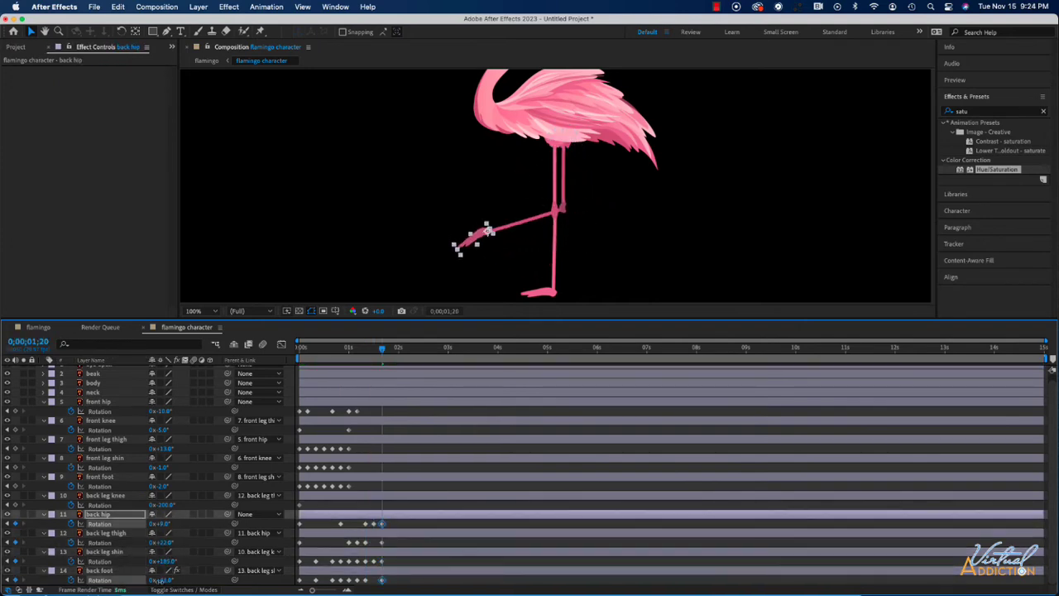
# - Advance five frames to 0;00;01;25 and adjust the back leg thigh's rotation
pyautogui.press('pagedown')
pyautogui.press('pagedown')
pyautogui.press('pagedown')
pyautogui.press('pagedown')
pyautogui.press('pagedown')
pyautogui.moveTo(163, 542)
pyautogui.mouseDown()
pyautogui.moveTo(176, 542)
pyautogui.moveTo(157, 561)
pyautogui.moveTo(170, 543)
pyautogui.moveTo(157, 546)
pyautogui.mouseUp()
# - At 0;00;02;00, rotate the front shin to -13°, front foot to 13°, back hip to 17°, back thigh to 29° and back foot to 128°
pyautogui.press('pagedown')
pyautogui.press('pagedown')
pyautogui.press('pagedown')
pyautogui.press('pagedown')
pyautogui.press('pagedown')
pyautogui.moveTo(160, 467); pyautogui.dragTo(153, 468)
pyautogui.moveTo(161, 486); pyautogui.dragTo(172, 486)
pyautogui.moveTo(162, 524); pyautogui.dragTo(165, 524)
pyautogui.moveTo(162, 542); pyautogui.dragTo(155, 543)
pyautogui.moveTo(162, 580); pyautogui.dragTo(182, 580)
pyautogui.moveTo(163, 468); pyautogui.dragTo(161, 468)
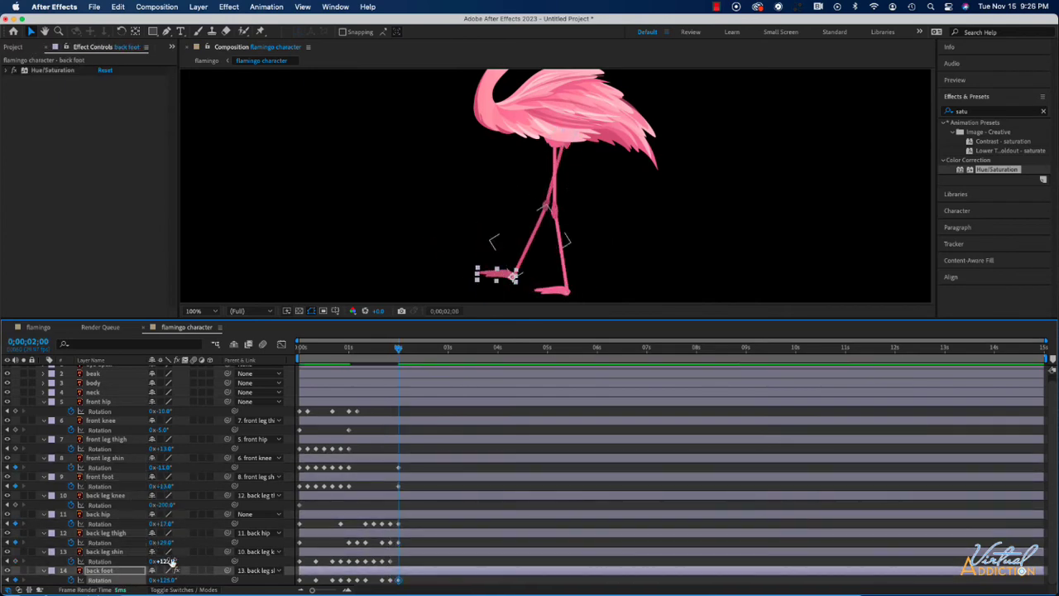
pyautogui.hotkey('ctrl', 'Down')
pyautogui.hotkey('ctrl', 'Down')
pyautogui.hotkey('ctrl', 'Down')
pyautogui.hotkey('ctrl', 'Down')
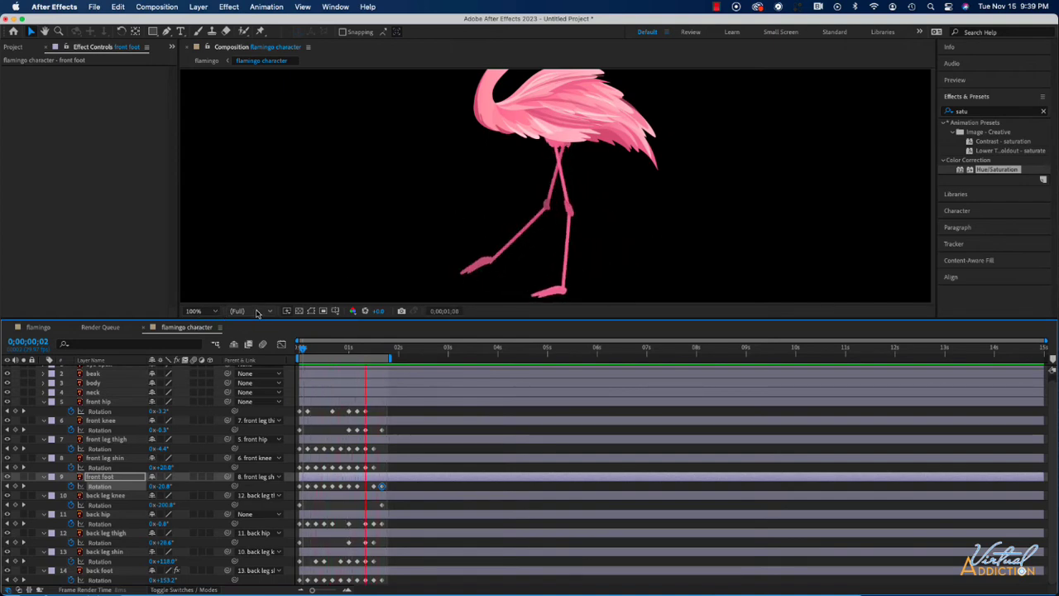
# - Reduce the composition magnification to 50% to view the whole flamingo during the walk preview
pyautogui.click(214, 311)
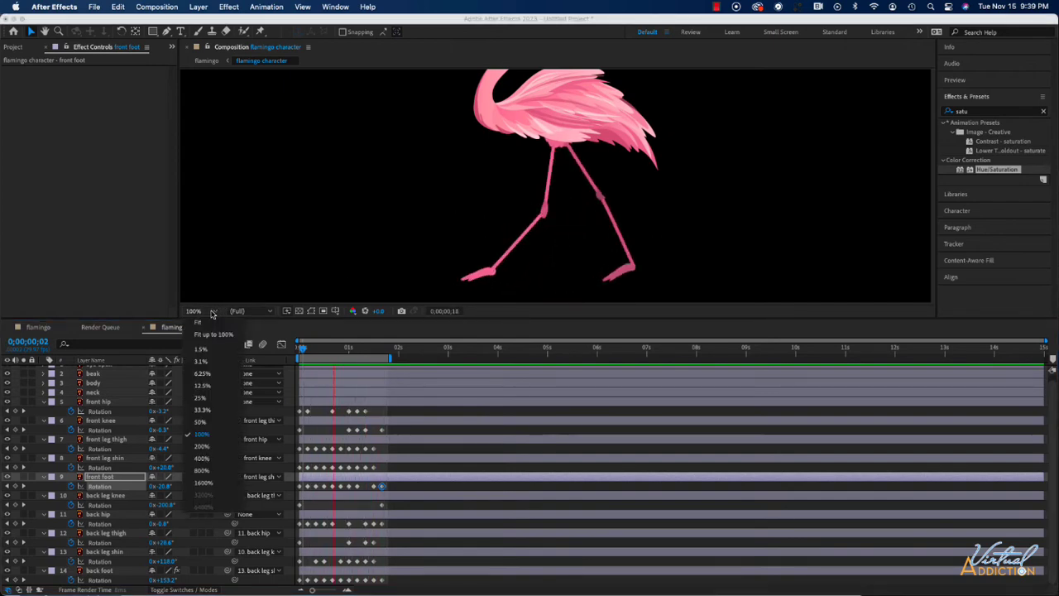
pyautogui.click(201, 421)
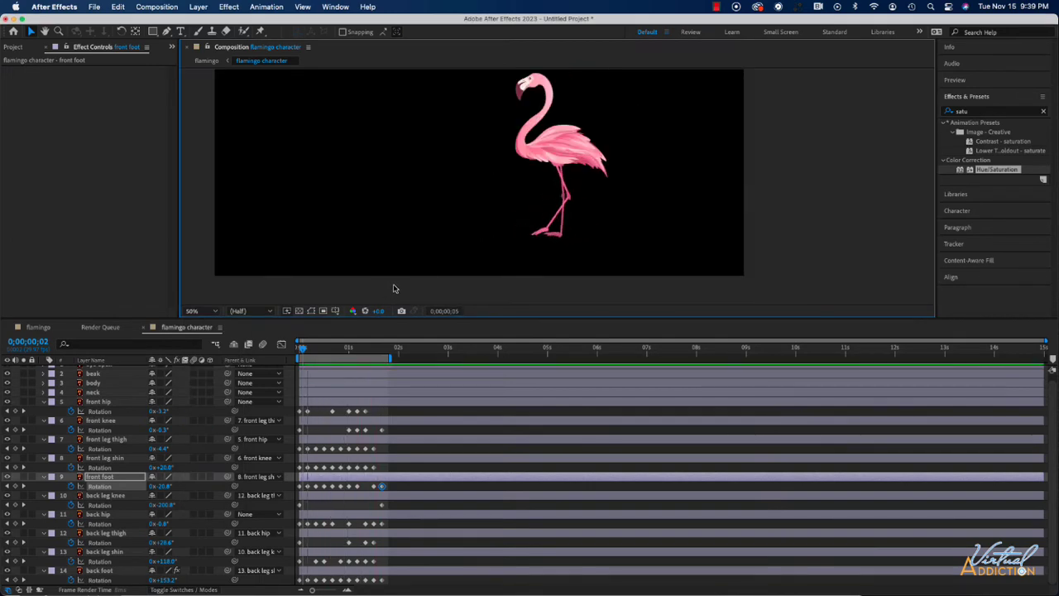
# - Trim the out points of all layers in the flamingo character composition to 0;00;01;21
pyautogui.click(517, 486)
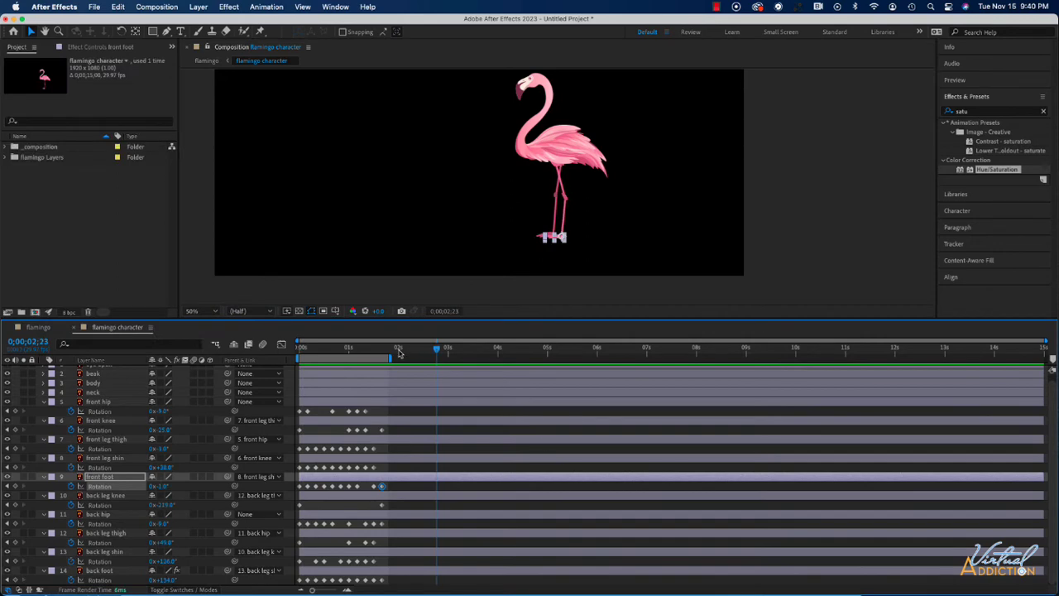
pyautogui.moveTo(437, 350); pyautogui.dragTo(383, 354)
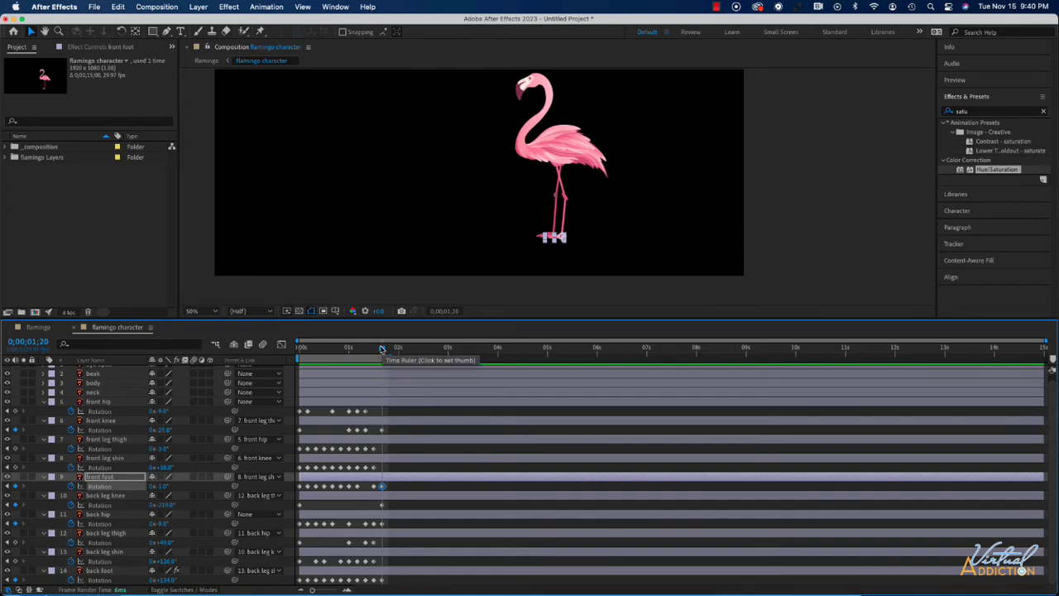
pyautogui.moveTo(382, 352); pyautogui.dragTo(385, 353)
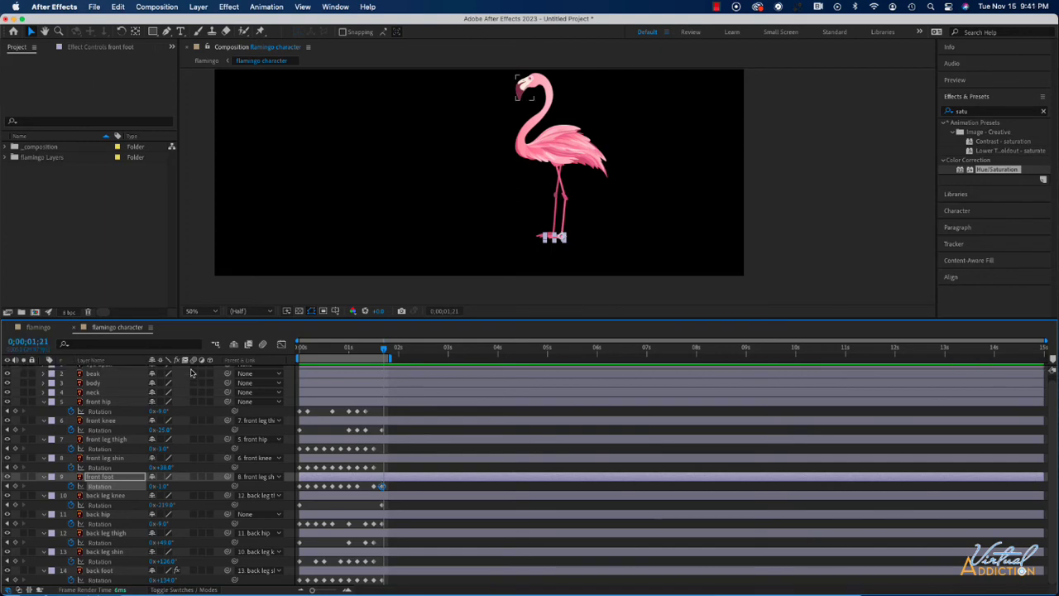
pyautogui.scroll(1, 103, 422)
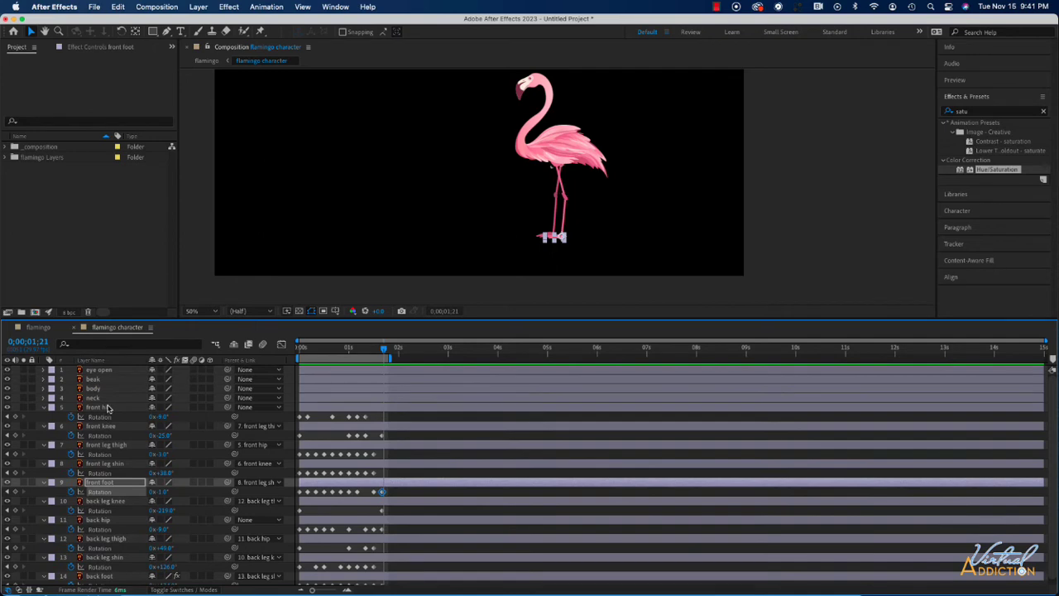
pyautogui.press('super+a')
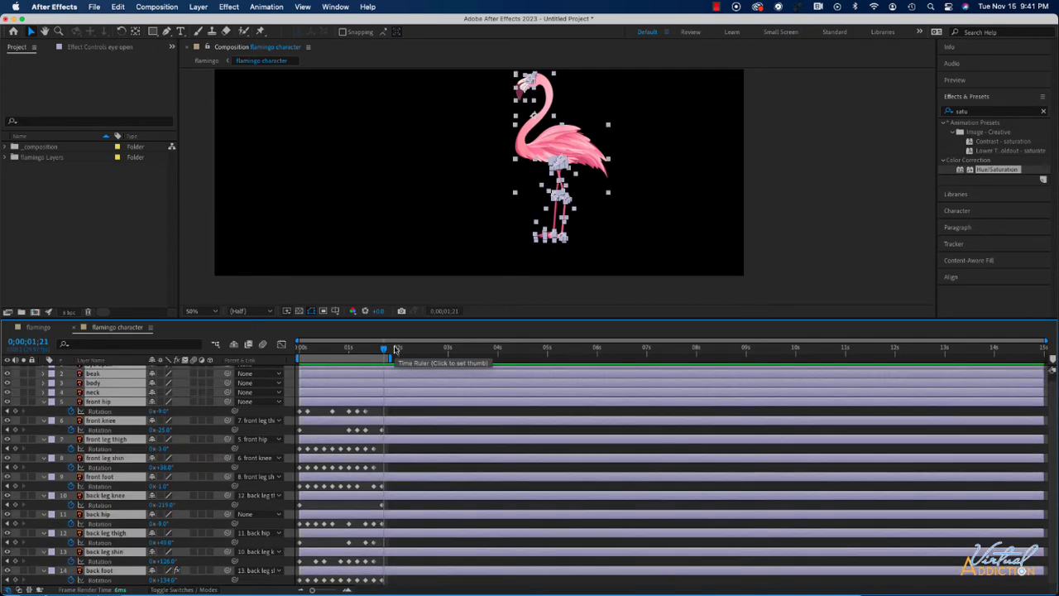
pyautogui.hotkey('alt', ']')
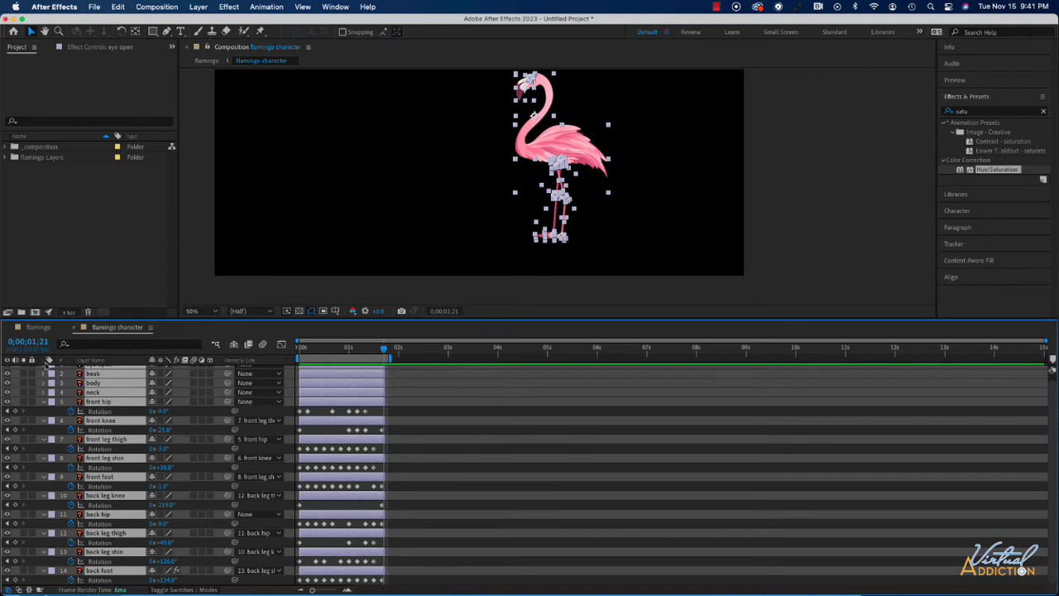
# - Set the flamingo character composition's duration to 0;00;01;21
pyautogui.click(154, 6)
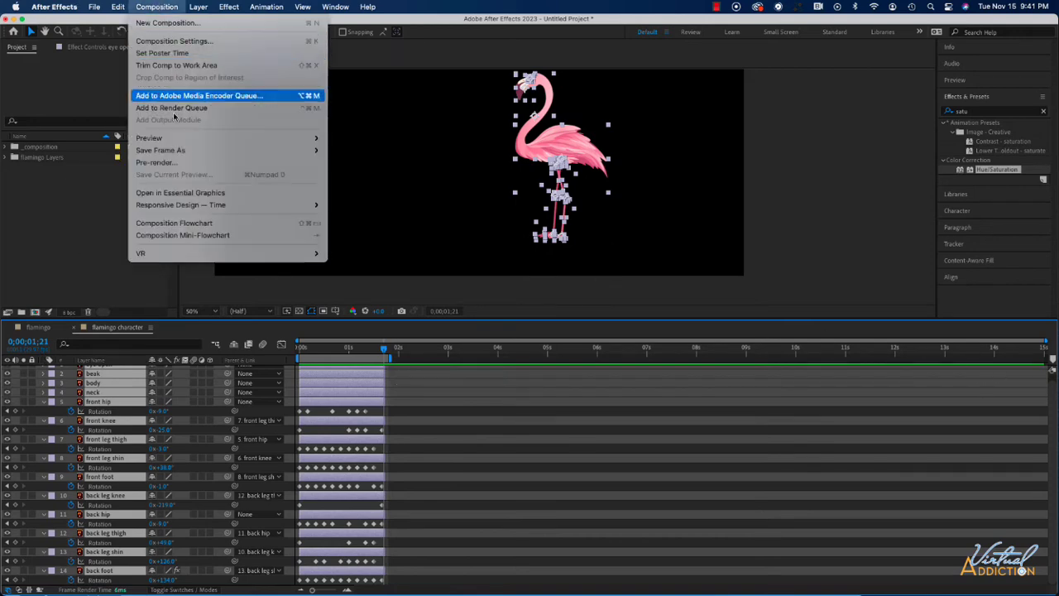
pyautogui.click(165, 41)
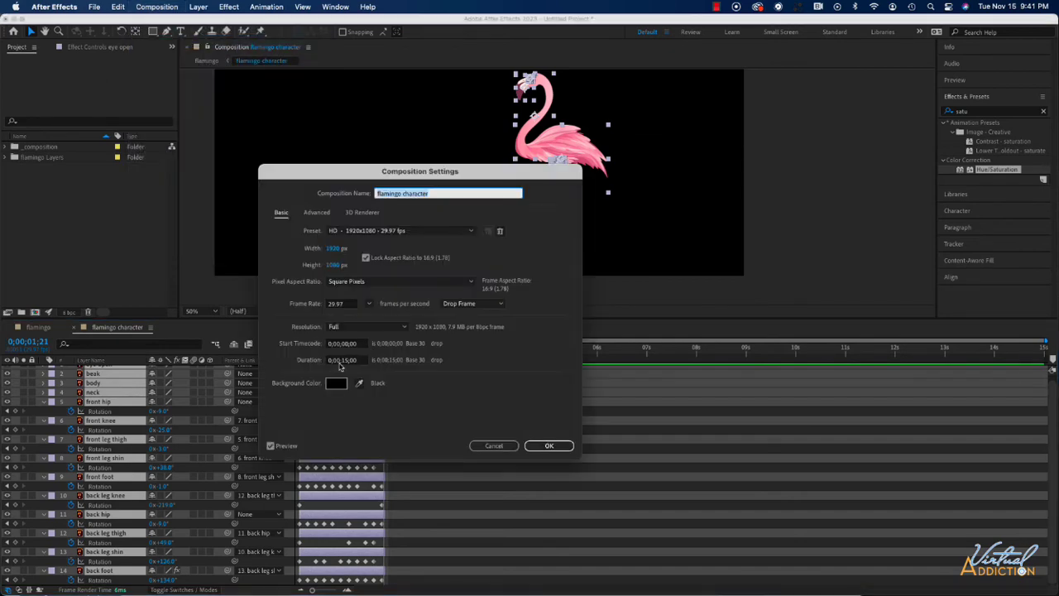
pyautogui.click(357, 360)
pyautogui.write('121')
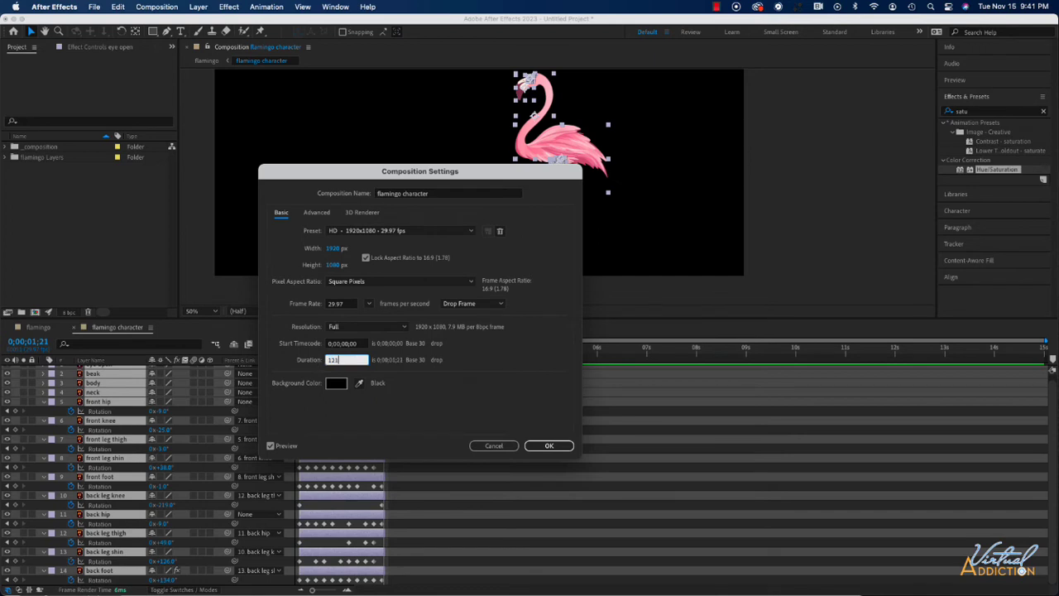
pyautogui.click(539, 444)
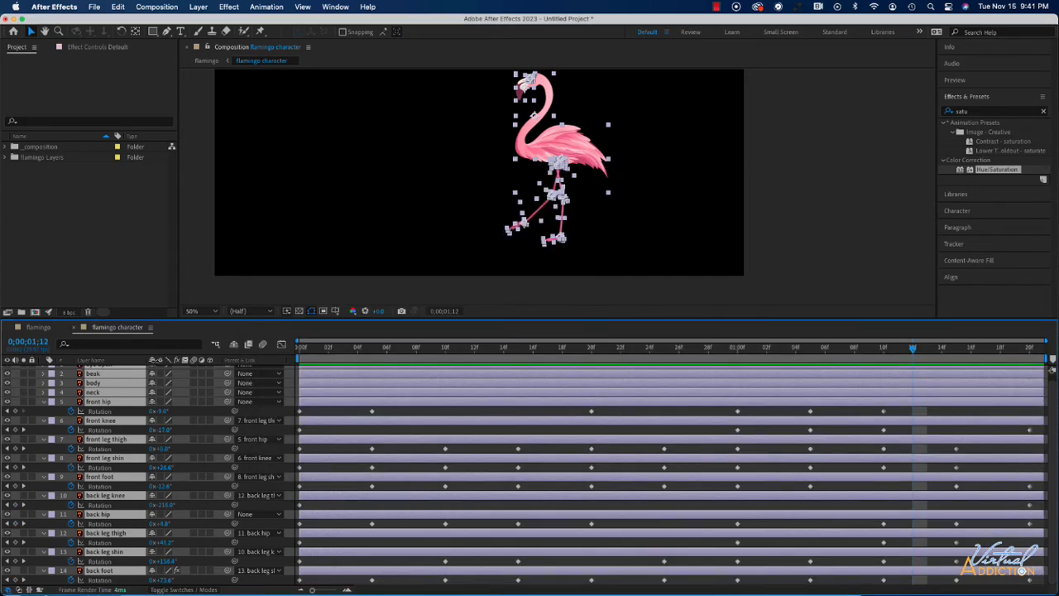
pyautogui.click(40, 328)
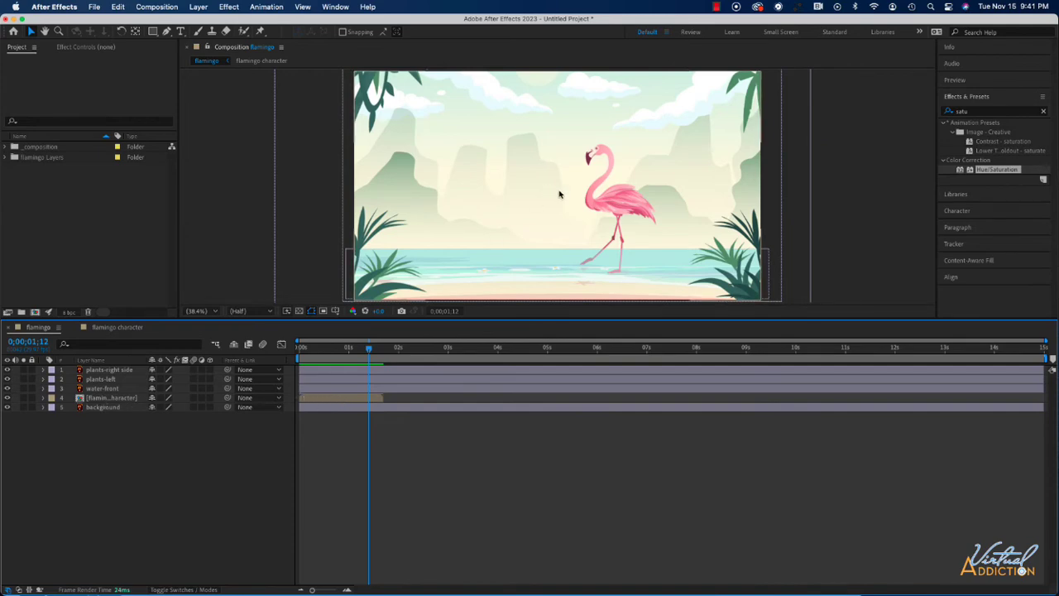
pyautogui.click(623, 208)
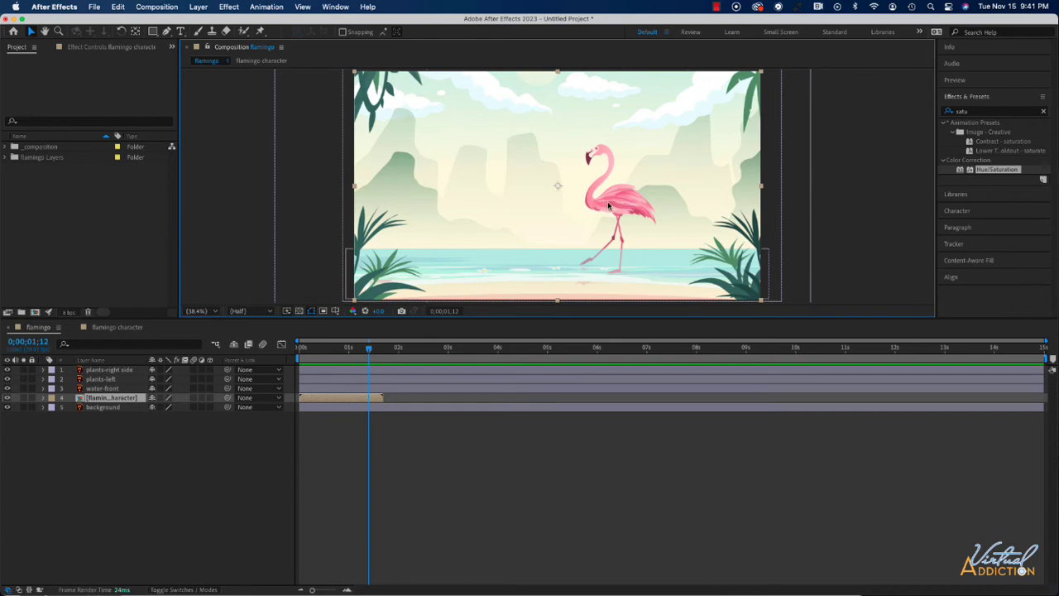
pyautogui.moveTo(609, 205); pyautogui.dragTo(700, 208)
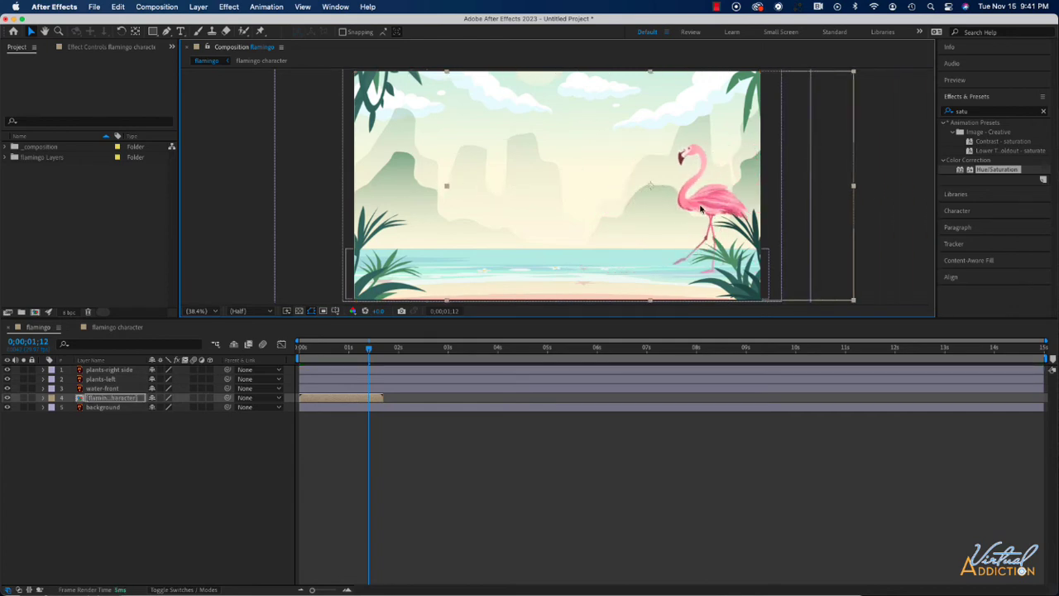
pyautogui.press('super+z')
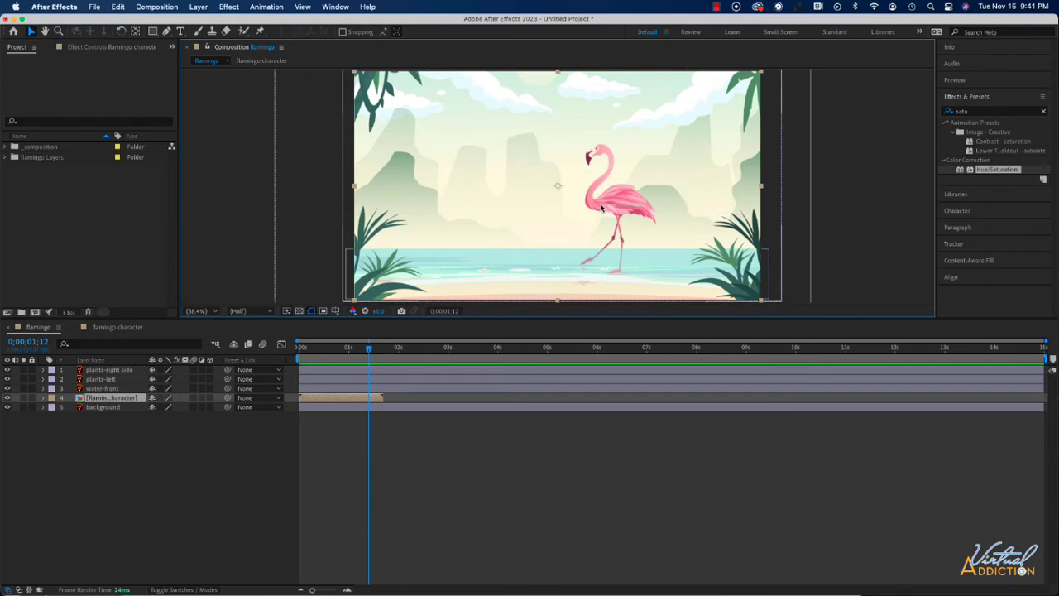
pyautogui.moveTo(614, 205); pyautogui.dragTo(638, 206)
pyautogui.press('super+z')
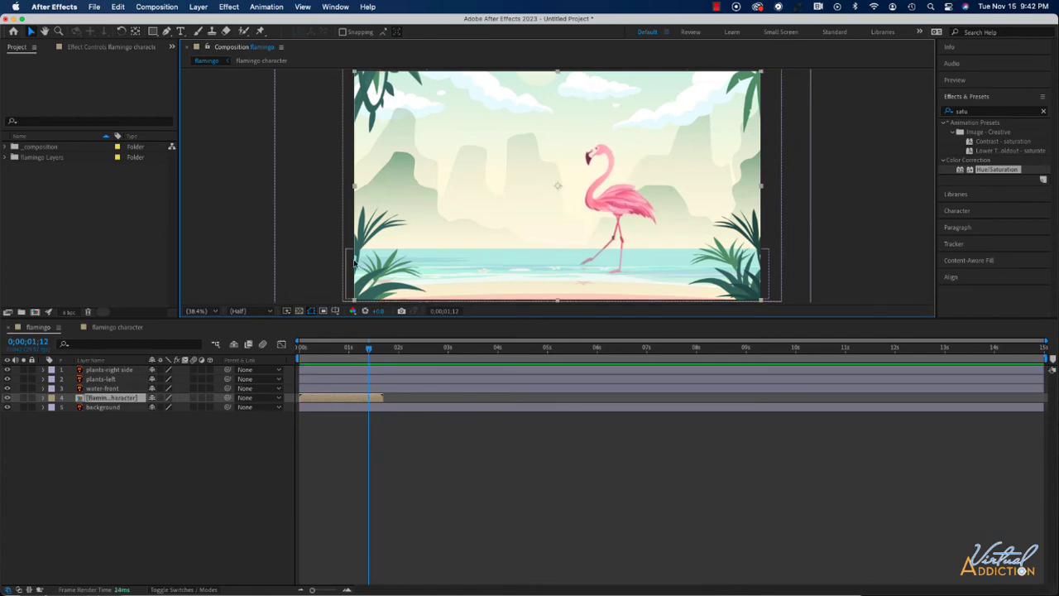
# - Crop the flamingo character composition to a region of interest drawn around the bird, leaving room for its leg movement
pyautogui.click(111, 327)
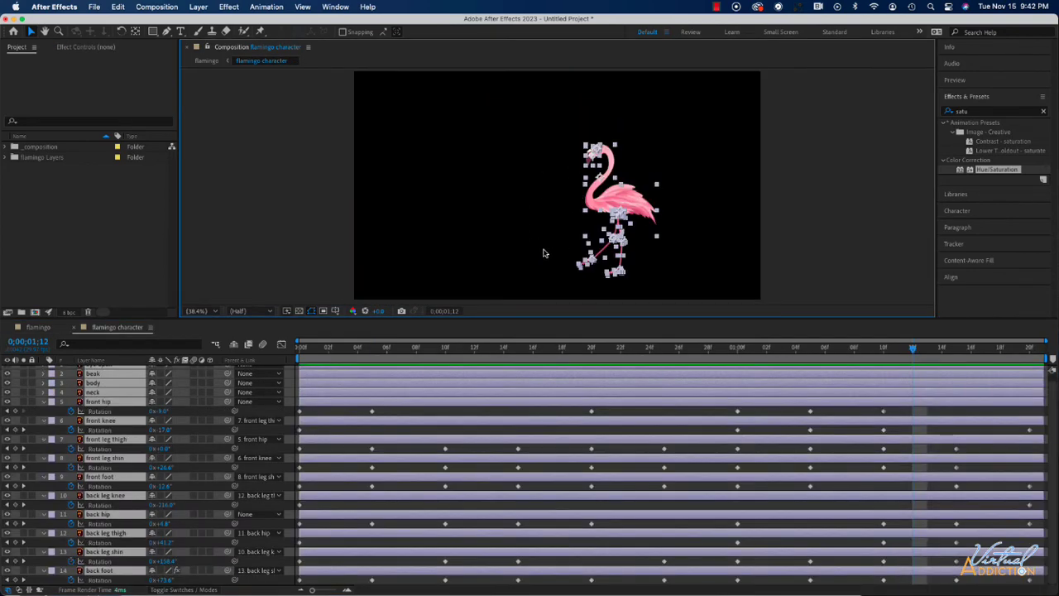
pyautogui.click(549, 165)
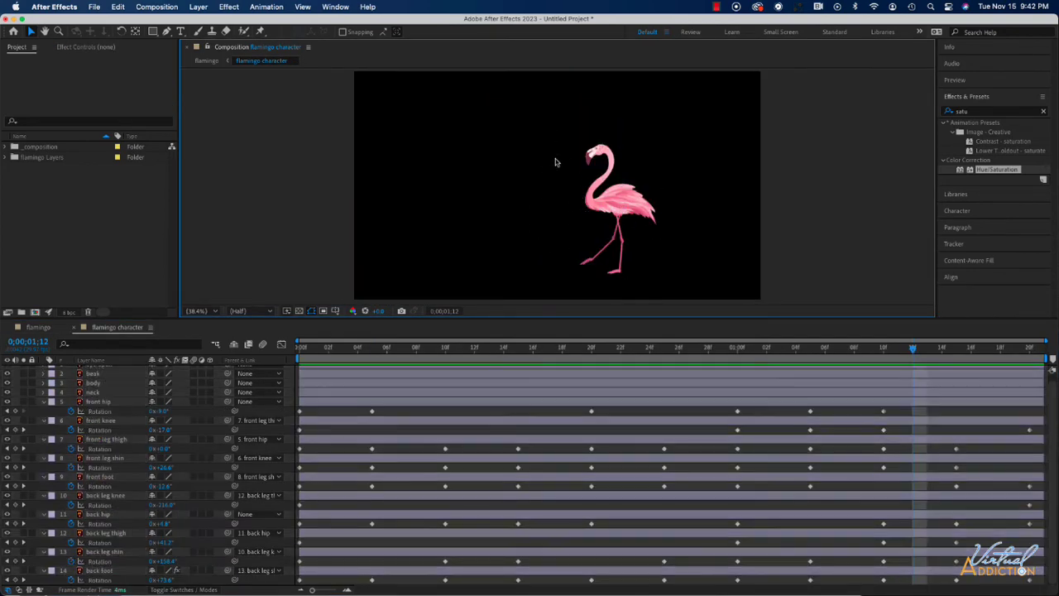
pyautogui.click(323, 311)
pyautogui.moveTo(554, 123)
pyautogui.mouseDown()
pyautogui.moveTo(660, 248)
pyautogui.moveTo(672, 285)
pyautogui.mouseUp()
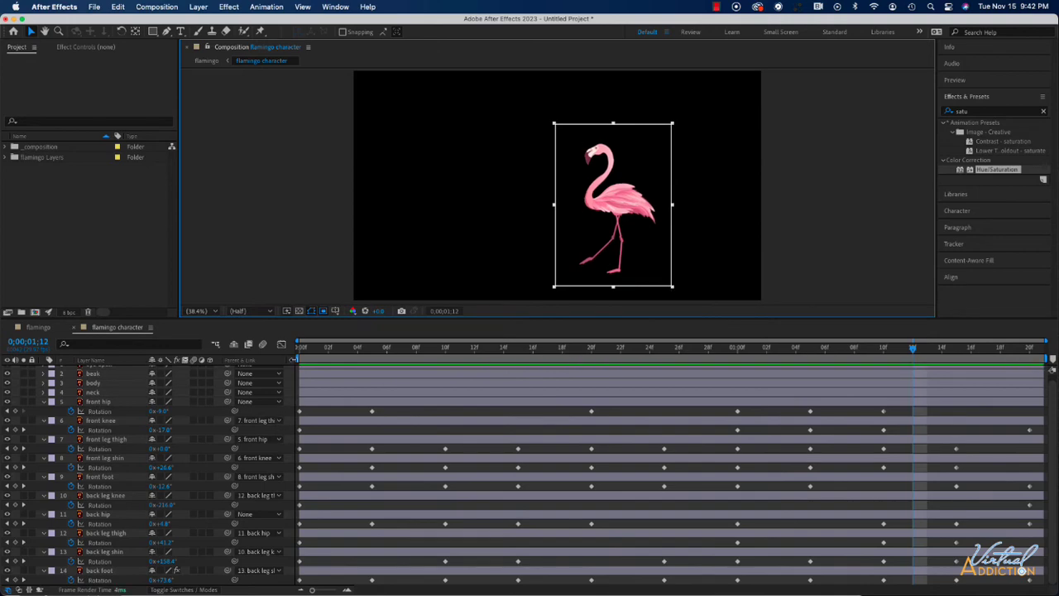
pyautogui.moveTo(309, 347); pyautogui.dragTo(513, 399)
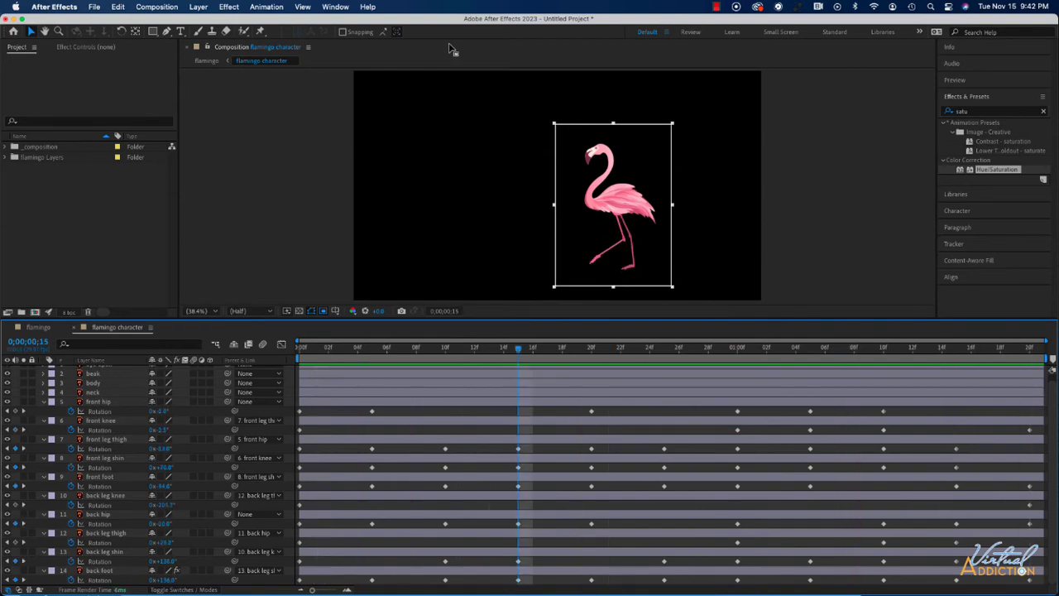
pyautogui.click(157, 6)
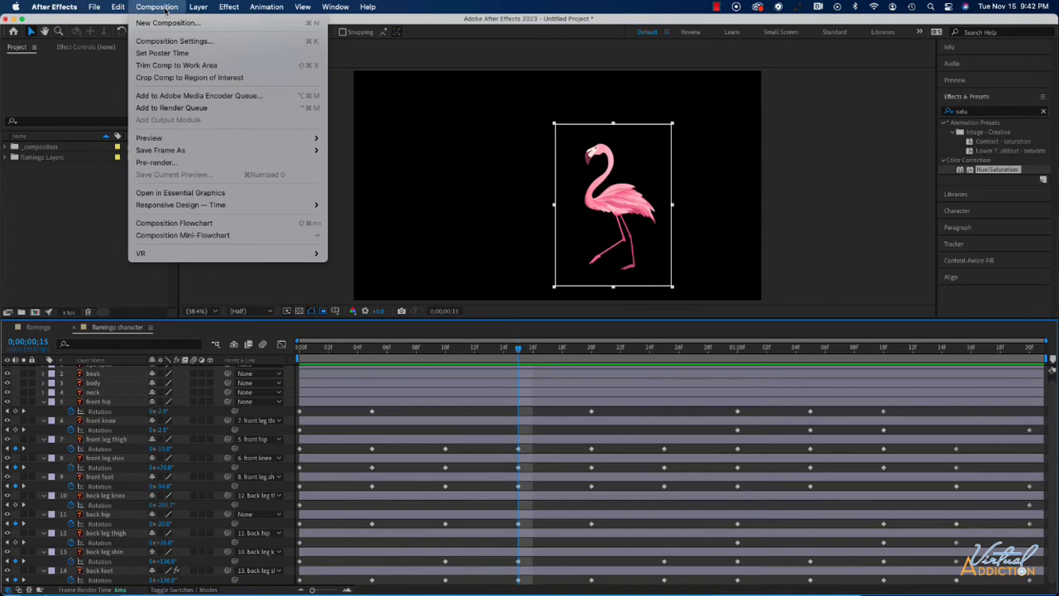
pyautogui.click(188, 78)
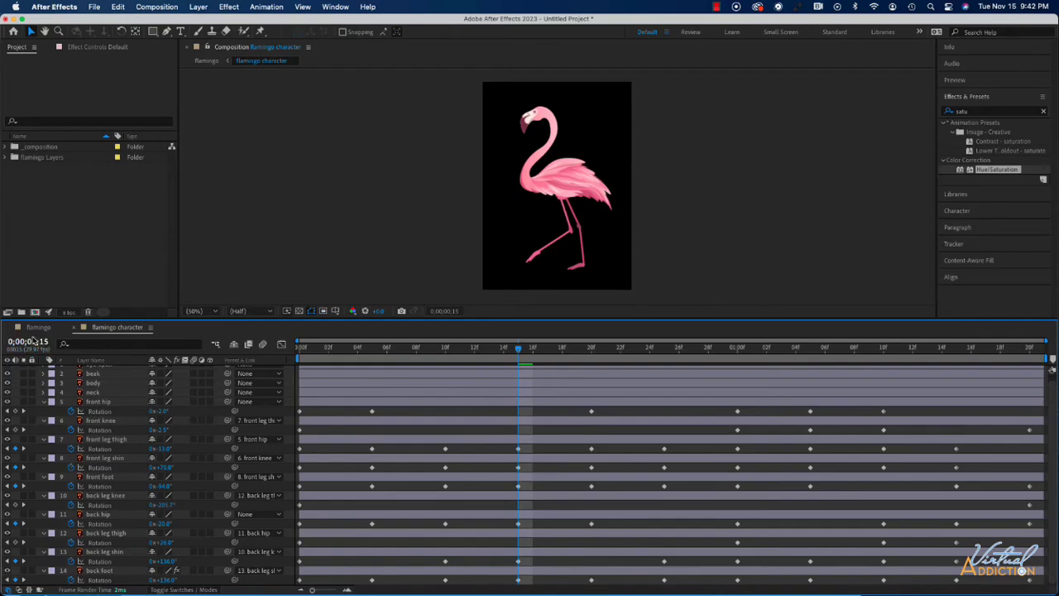
# - In the main flamingo composition, place the flamingo character at the scene's right edge and keyframe its position at 0;00;00;00
pyautogui.click(37, 327)
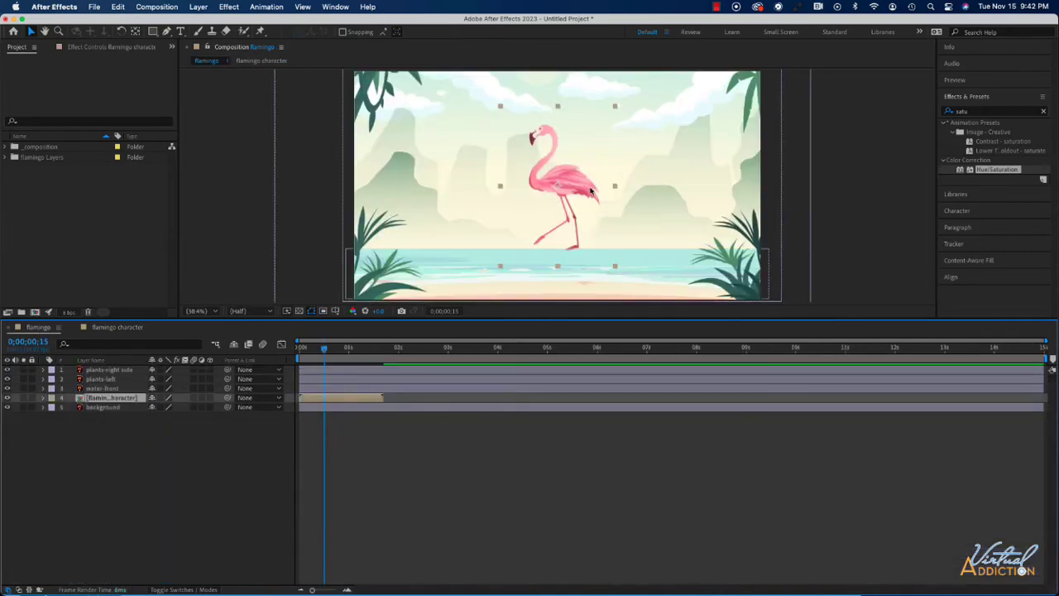
pyautogui.moveTo(570, 185); pyautogui.dragTo(792, 227)
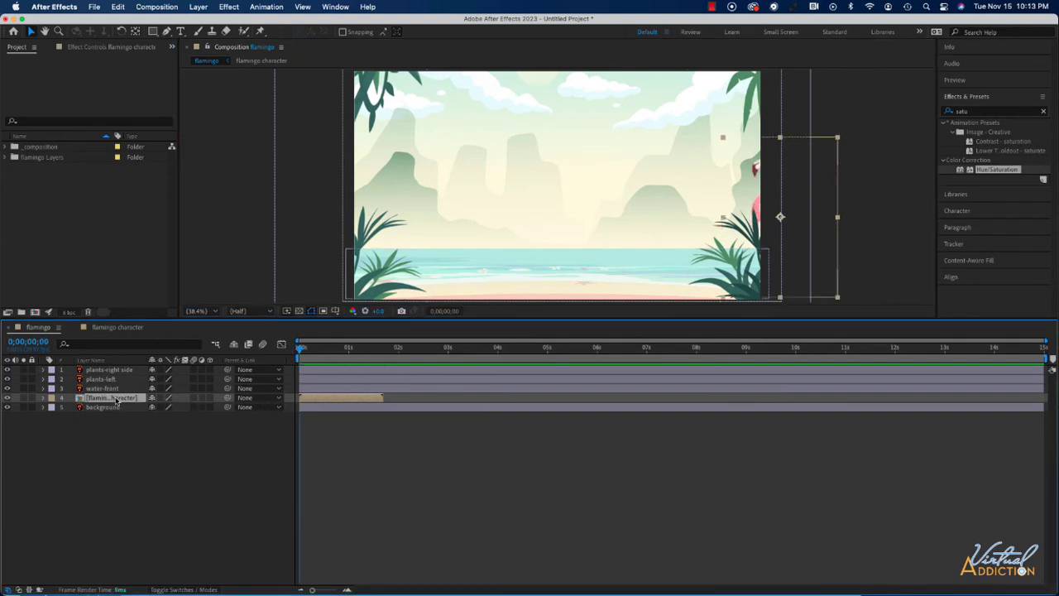
pyautogui.press('p')
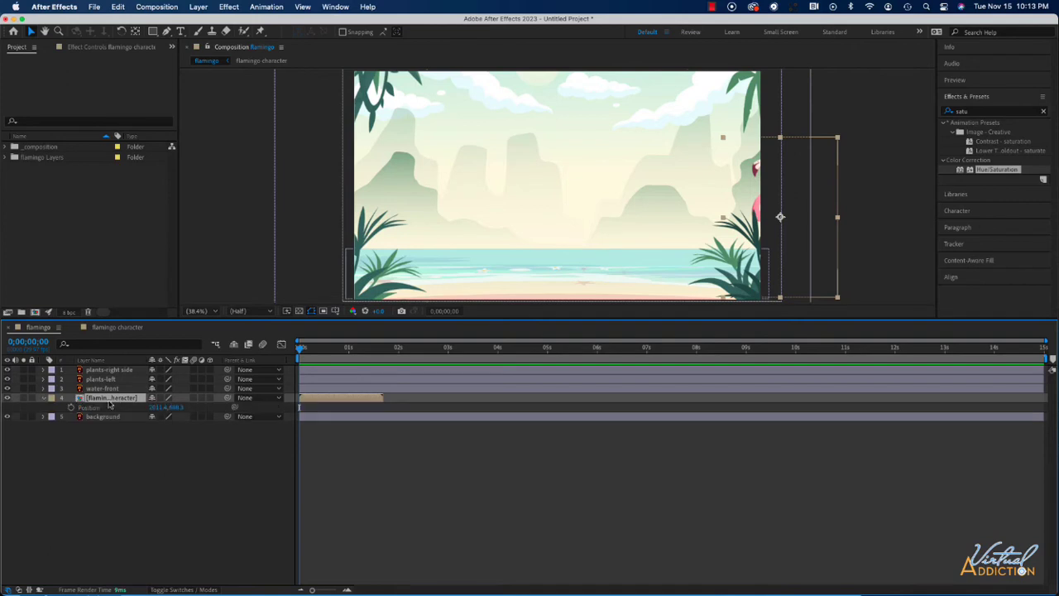
pyautogui.click(72, 407)
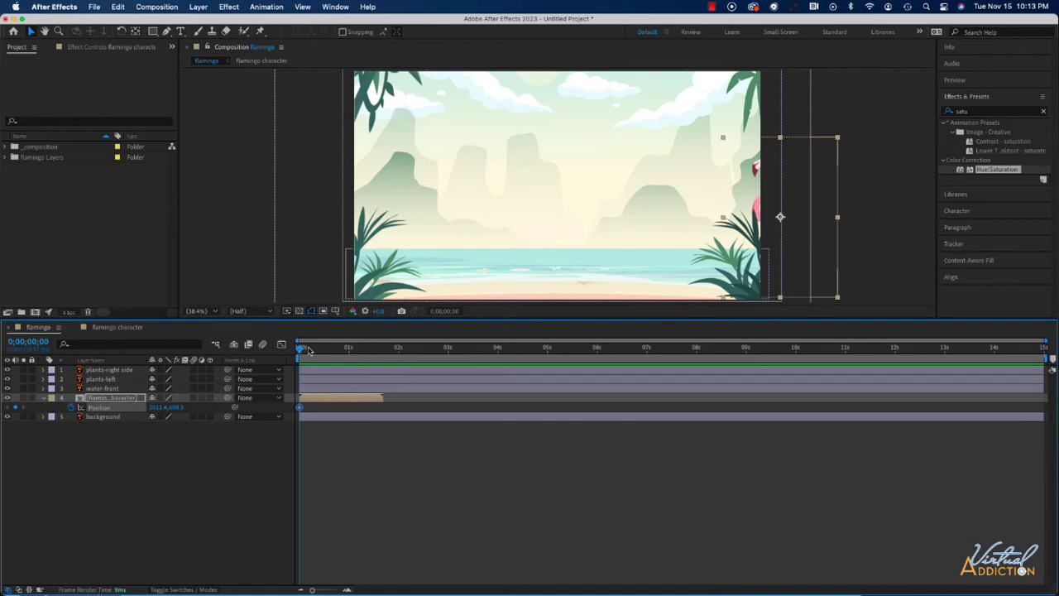
# - At 0;00;01;20, move the flamingo character to the scene's center to keyframe its position, and preview the walk from the start
pyautogui.moveTo(307, 350); pyautogui.dragTo(382, 348)
pyautogui.moveTo(758, 211); pyautogui.dragTo(565, 218)
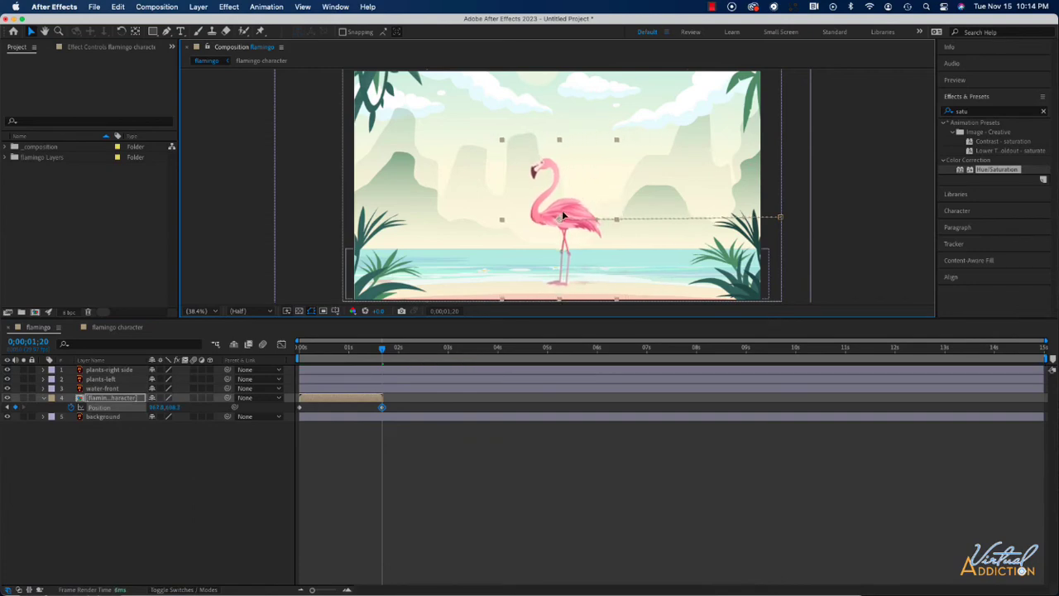
pyautogui.moveTo(382, 351); pyautogui.dragTo(300, 351)
pyautogui.press('space')
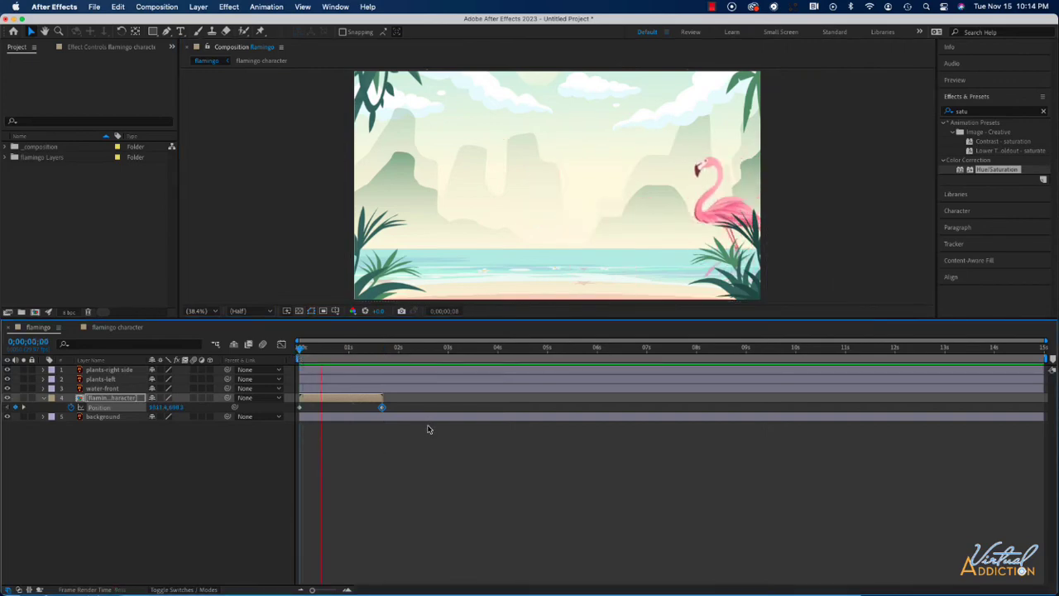
pyautogui.press('space')
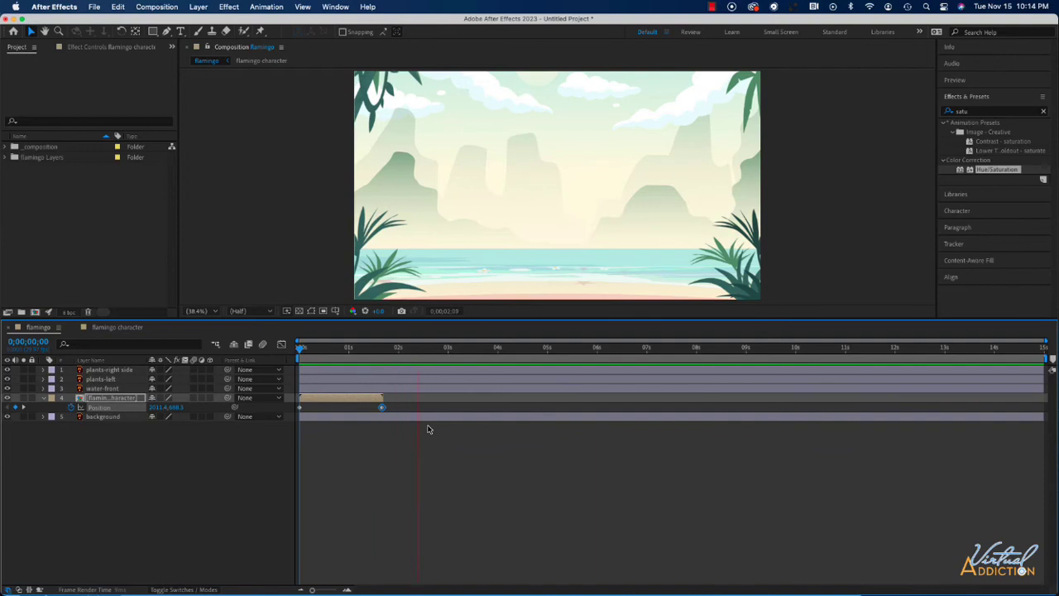
pyautogui.press('space')
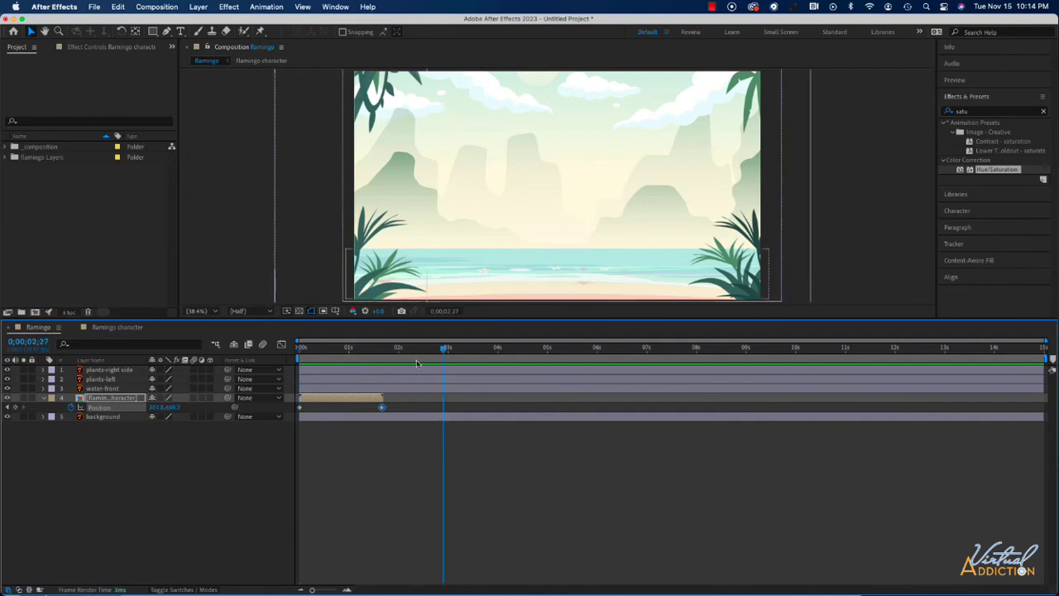
# - Enable time remapping on the flamingo character layer and extend the layer to the end of the 15-second timeline
pyautogui.moveTo(386, 353)
pyautogui.mouseDown()
pyautogui.moveTo(376, 352)
pyautogui.moveTo(572, 354)
pyautogui.moveTo(374, 354)
pyautogui.moveTo(382, 366)
pyautogui.mouseUp()
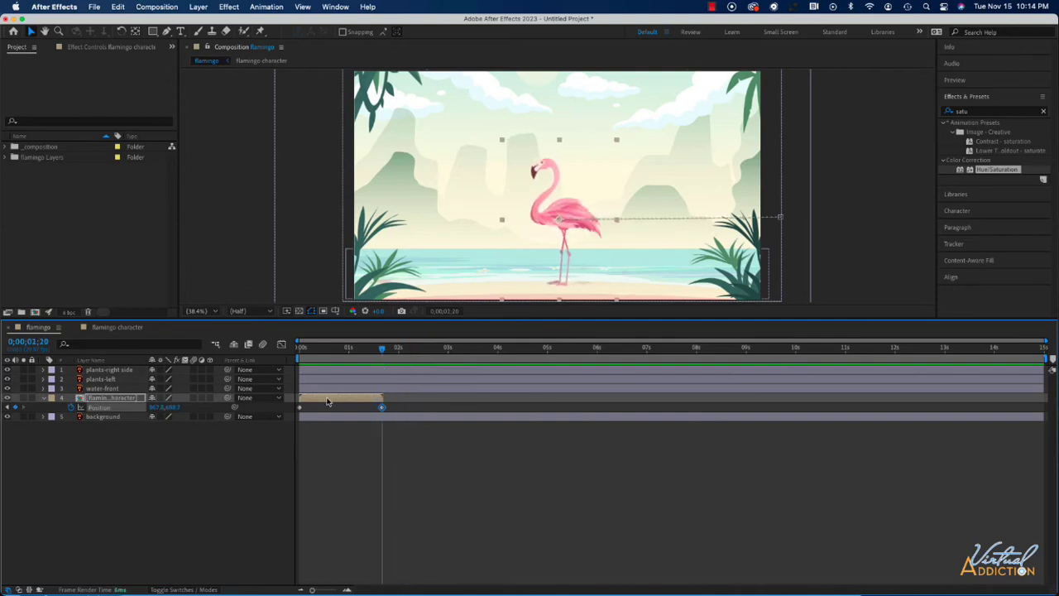
pyautogui.rightClick(119, 400)
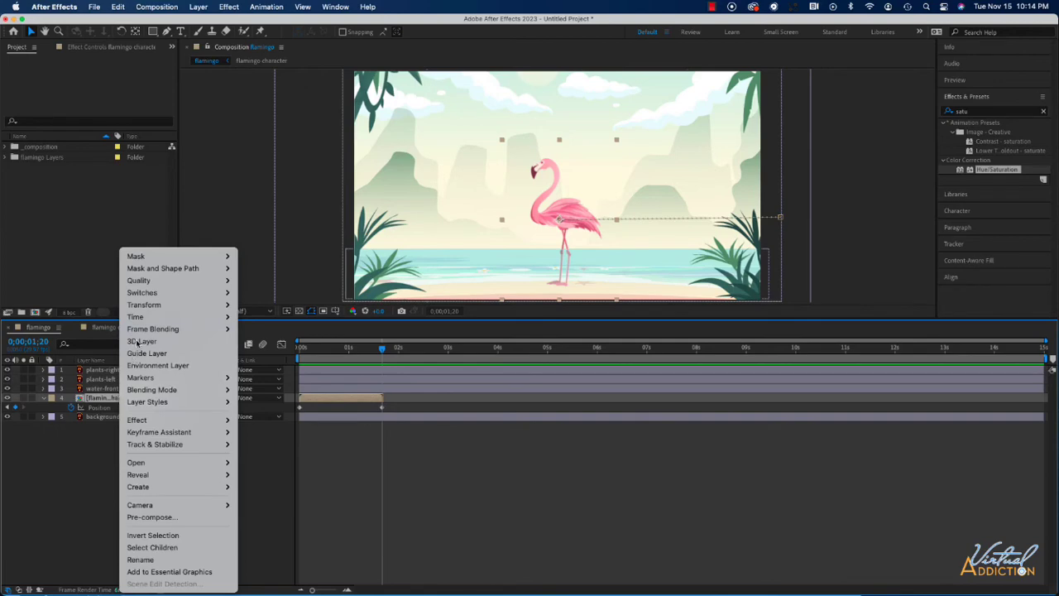
pyautogui.moveTo(140, 320)
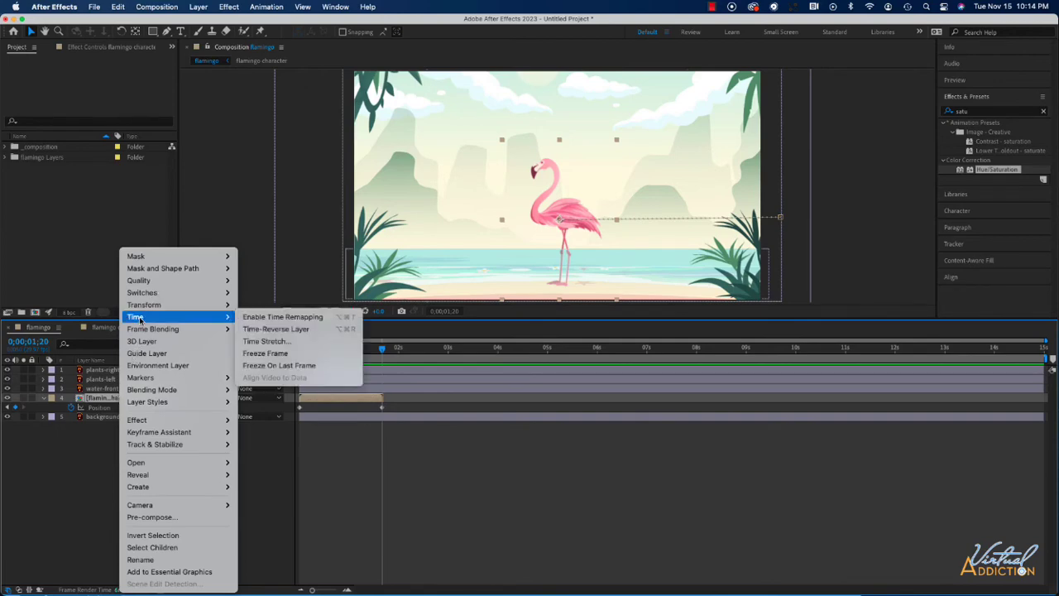
pyautogui.click(268, 329)
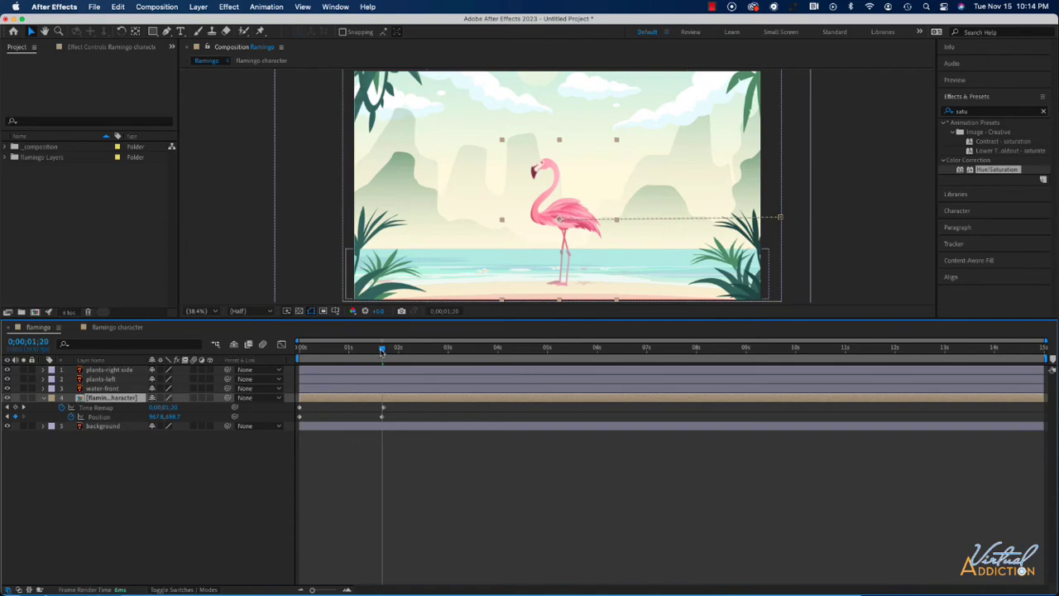
# - Set the flamingo character's Time Remap keyframe at 0;00;01;21 to 0;00;01;20 so it shows the last visible frame
pyautogui.moveTo(381, 351)
pyautogui.mouseDown()
pyautogui.moveTo(475, 355)
pyautogui.moveTo(383, 361)
pyautogui.mouseUp()
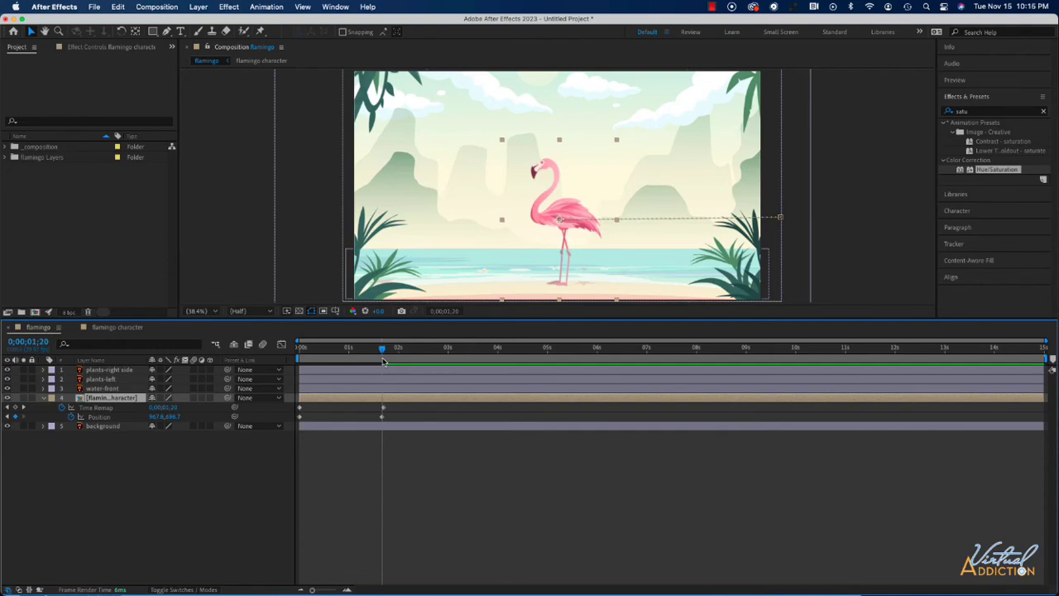
pyautogui.moveTo(383, 362); pyautogui.dragTo(384, 361)
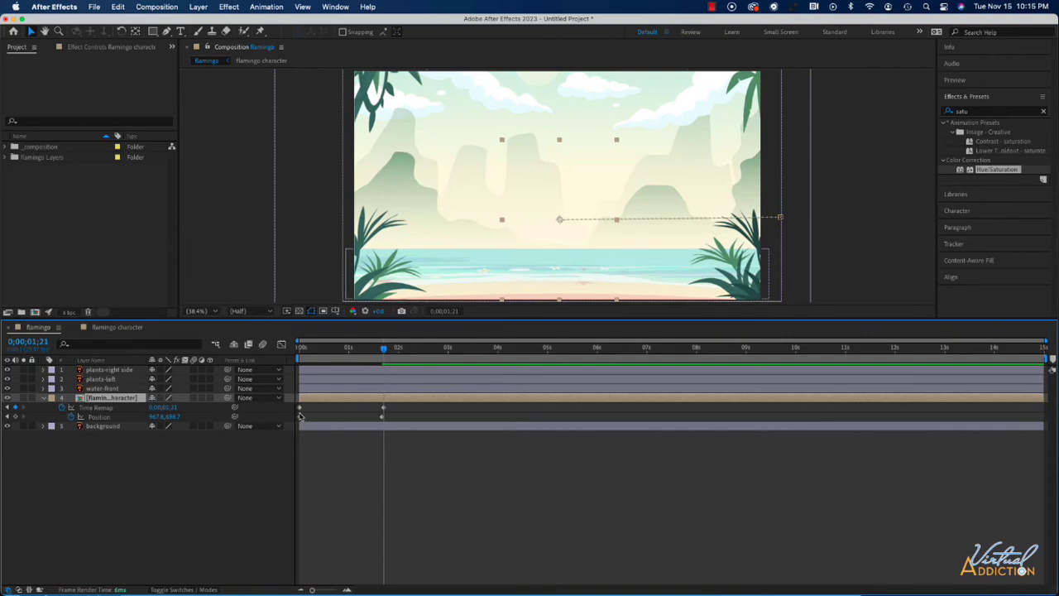
pyautogui.moveTo(301, 416)
pyautogui.press('End')
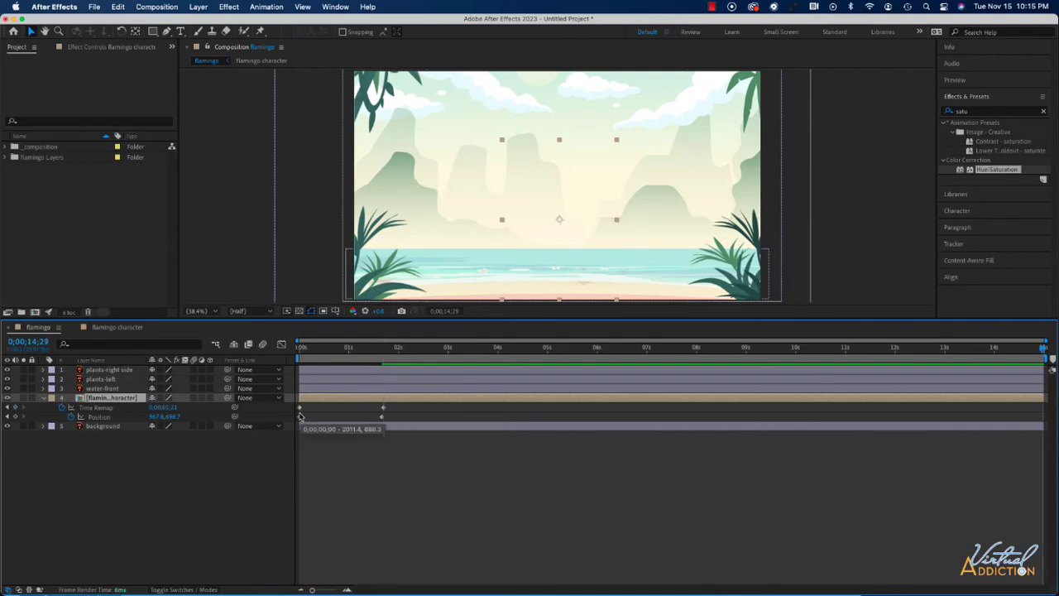
pyautogui.press('j')
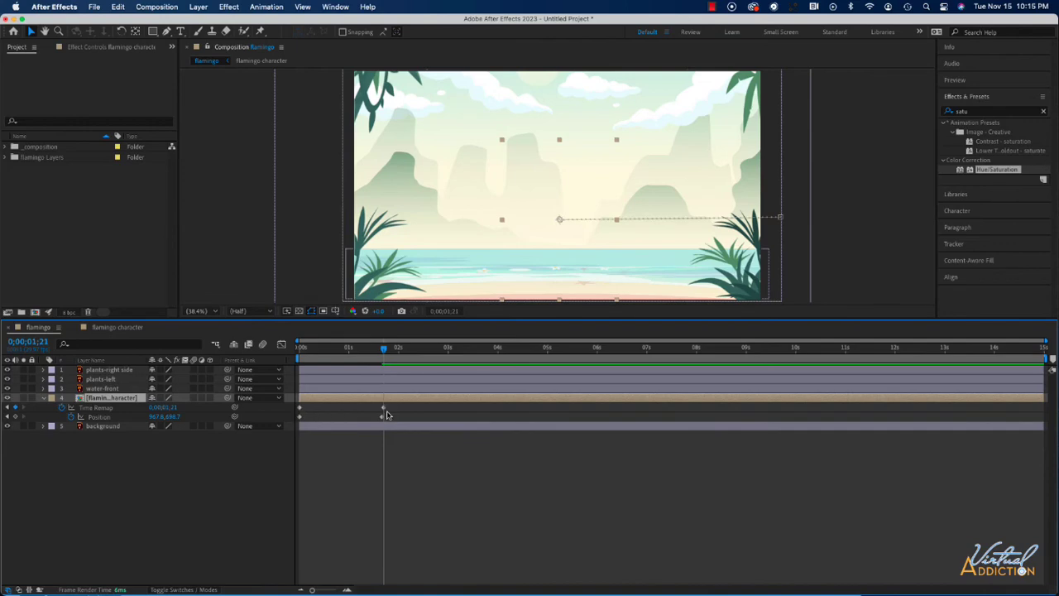
pyautogui.moveTo(383, 414)
pyautogui.click(175, 408)
pyautogui.write('120')
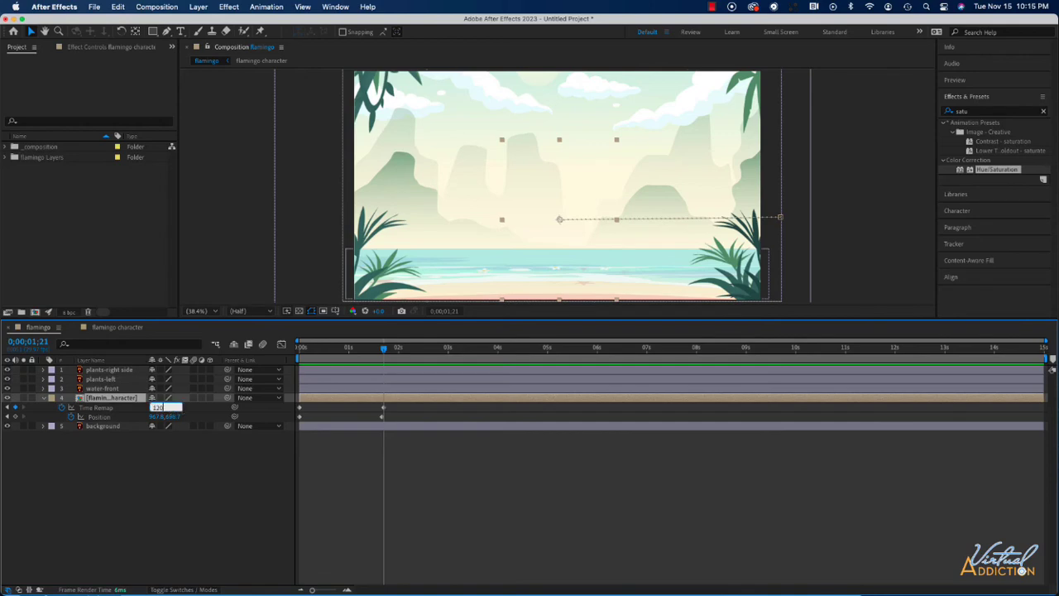
pyautogui.press('Return')
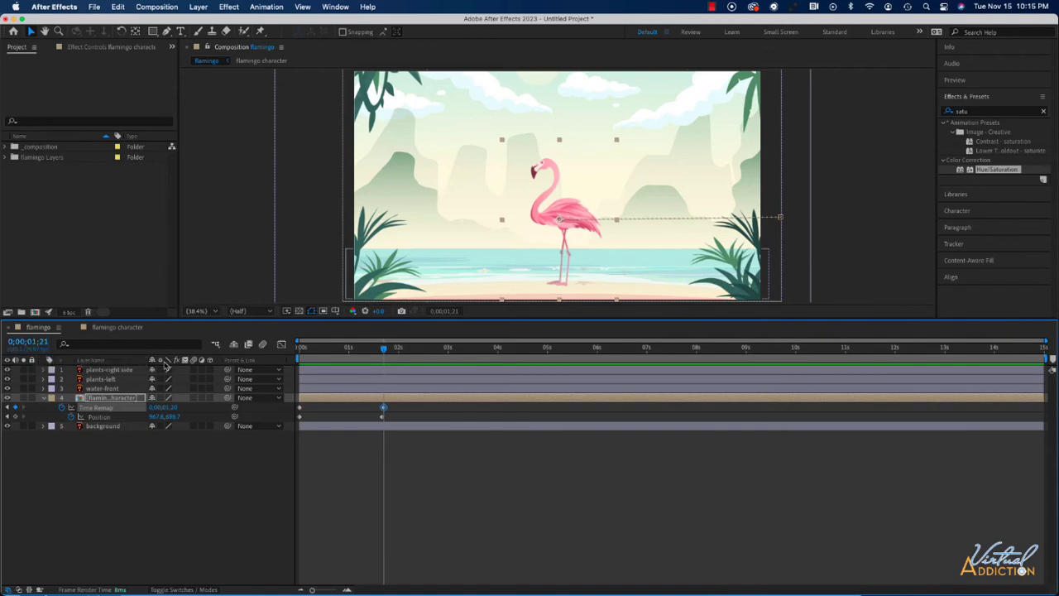
# - Move the second Time Remap keyframe to 0;00;01;20 and add a copy of it at 0;00;01;22
pyautogui.press('pagedown')
pyautogui.keyDown('super'); pyautogui.click(385, 408); pyautogui.keyUp('super')
pyautogui.moveTo(313, 590); pyautogui.dragTo(337, 589)
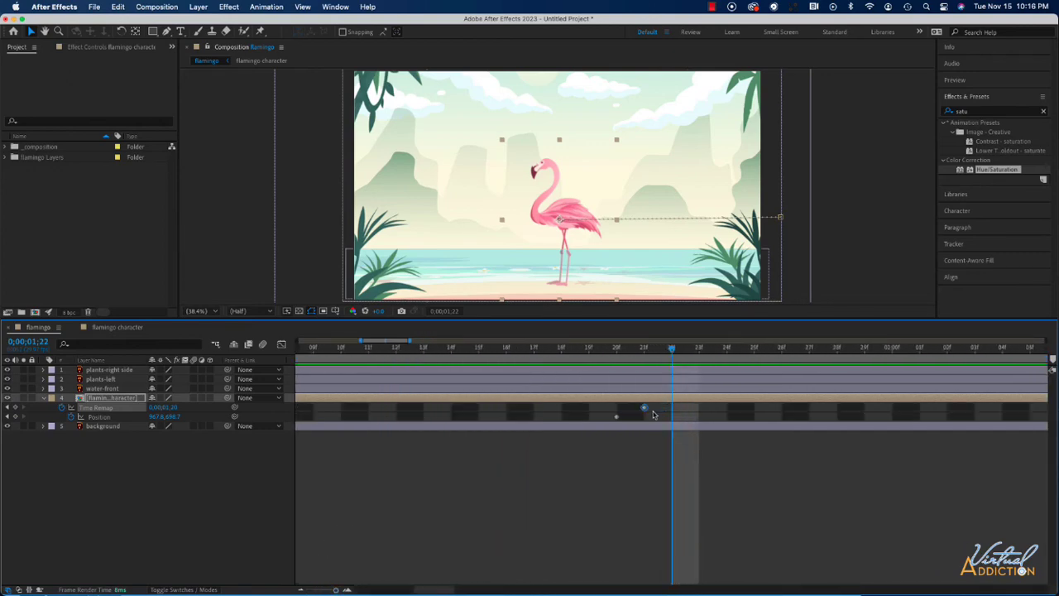
pyautogui.moveTo(645, 410); pyautogui.dragTo(617, 412)
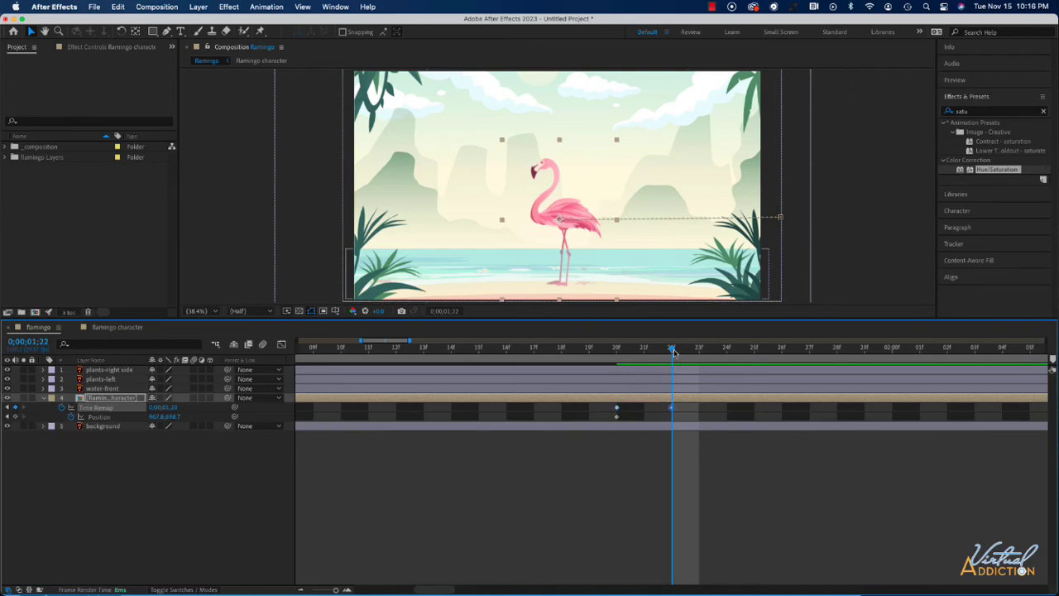
pyautogui.moveTo(674, 351); pyautogui.dragTo(751, 386)
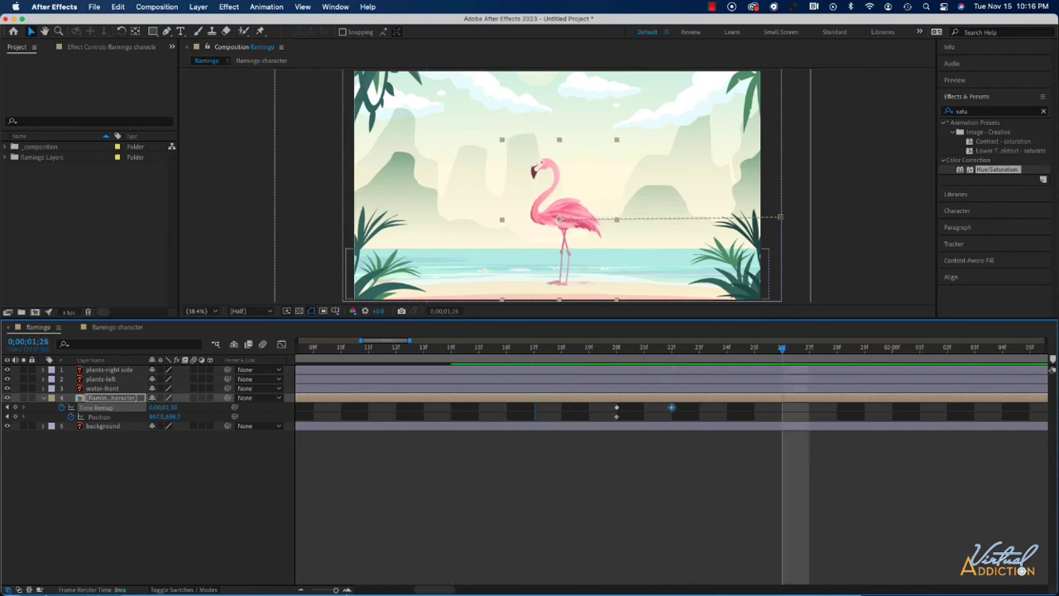
# - Advance two seconds from the 0;00;01;22 keyframe and add a Time Remap keyframe at 0;00;03;22 to hold the standing pose
pyautogui.moveTo(331, 590); pyautogui.dragTo(324, 590)
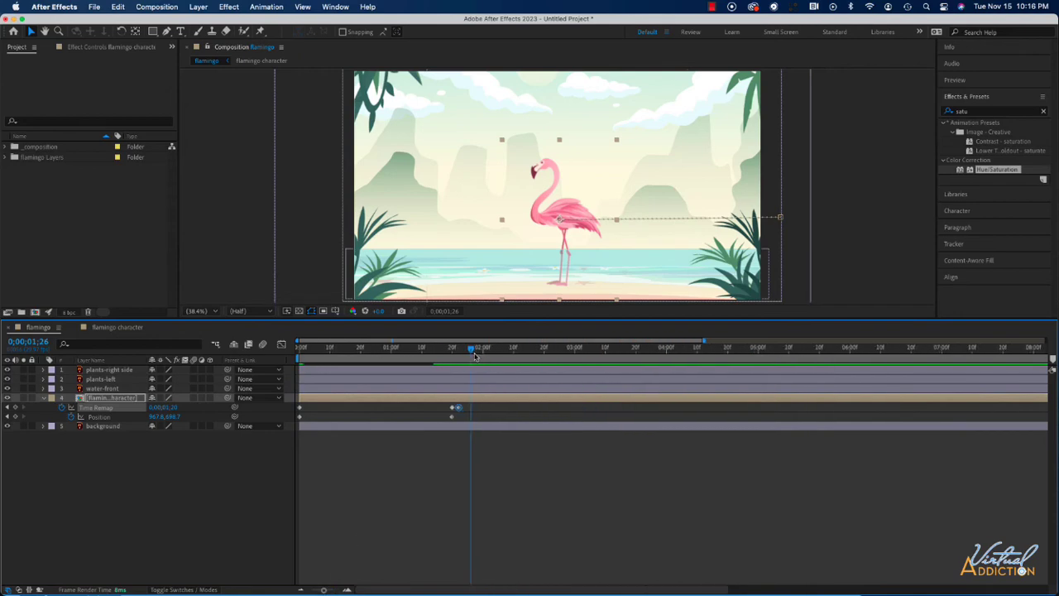
pyautogui.moveTo(472, 350); pyautogui.dragTo(459, 351)
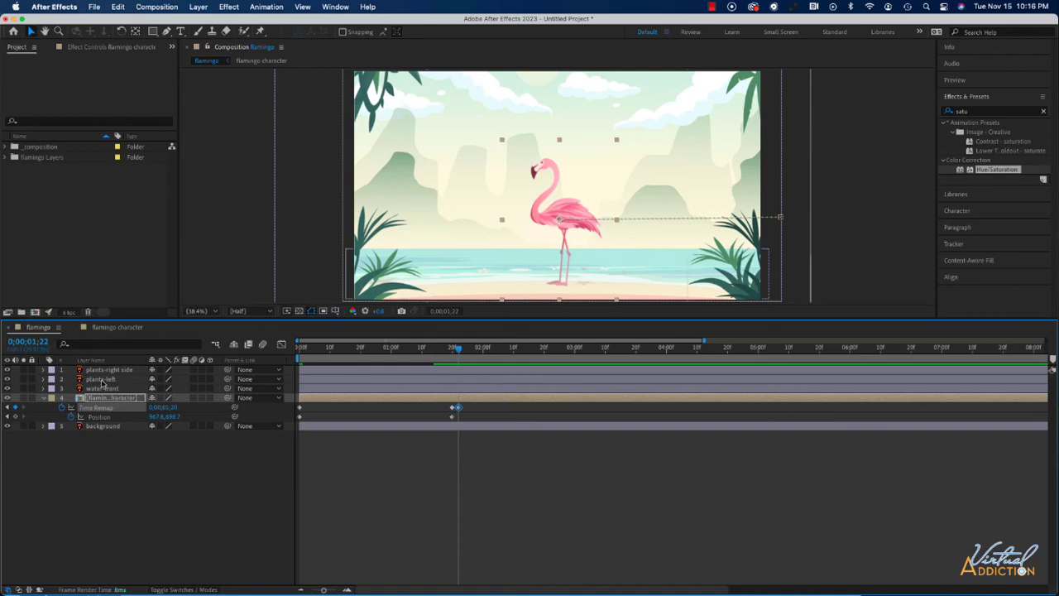
pyautogui.click(41, 343)
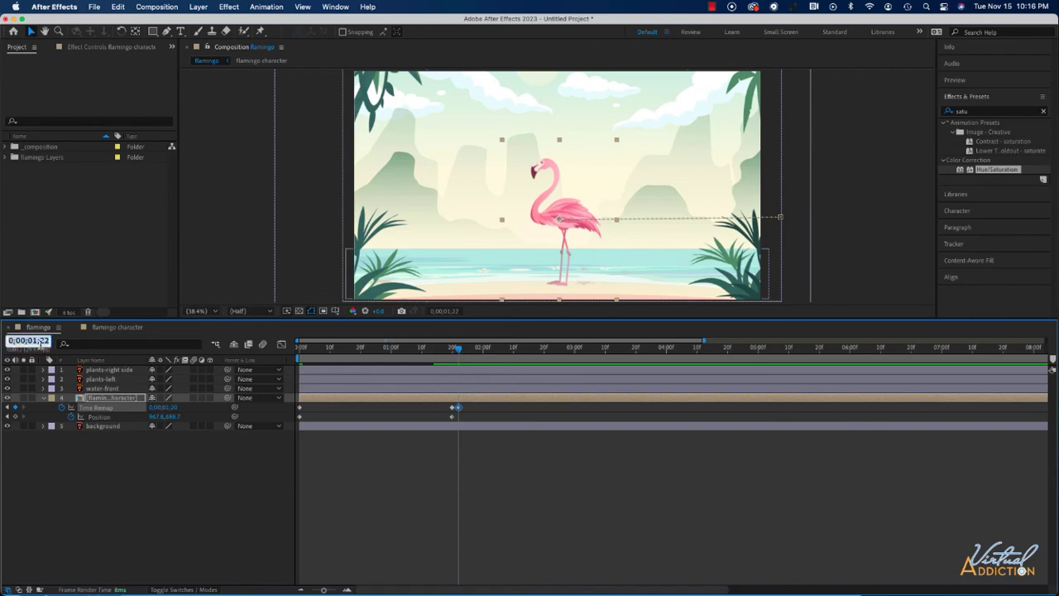
pyautogui.write('+200')
pyautogui.press('Return')
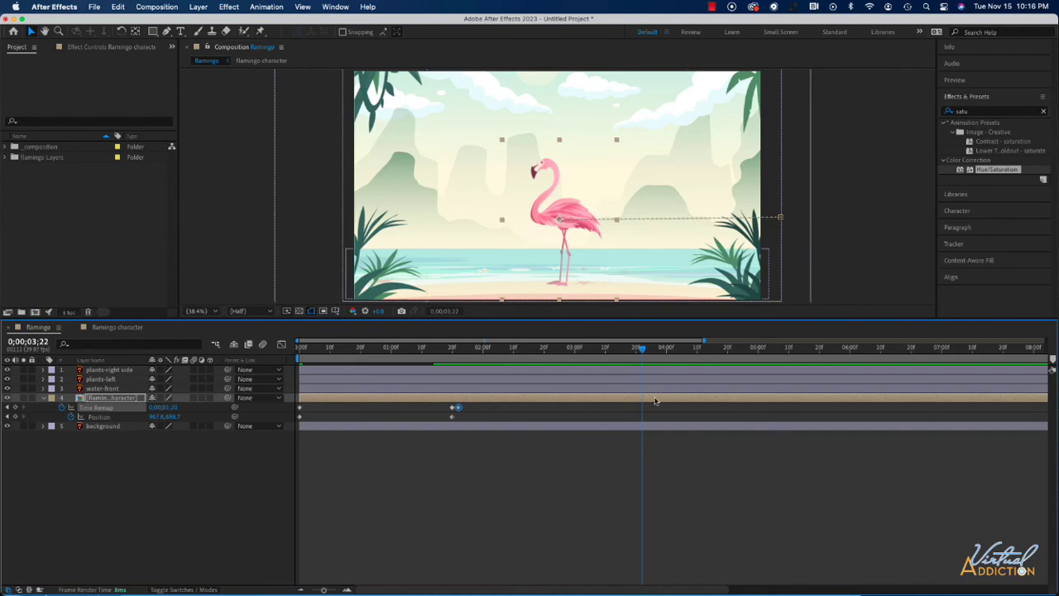
pyautogui.click(17, 408)
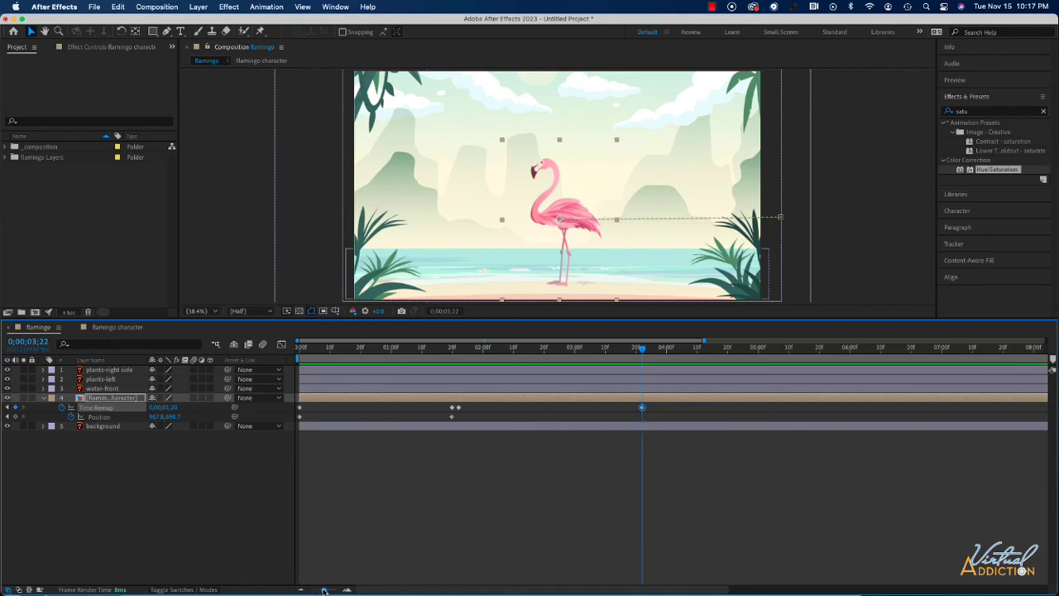
# - One frame past the hold, at 0;00;03;23, set the flamingo character's Time Remap value to 0;00;00;01
pyautogui.moveTo(324, 590); pyautogui.dragTo(336, 589)
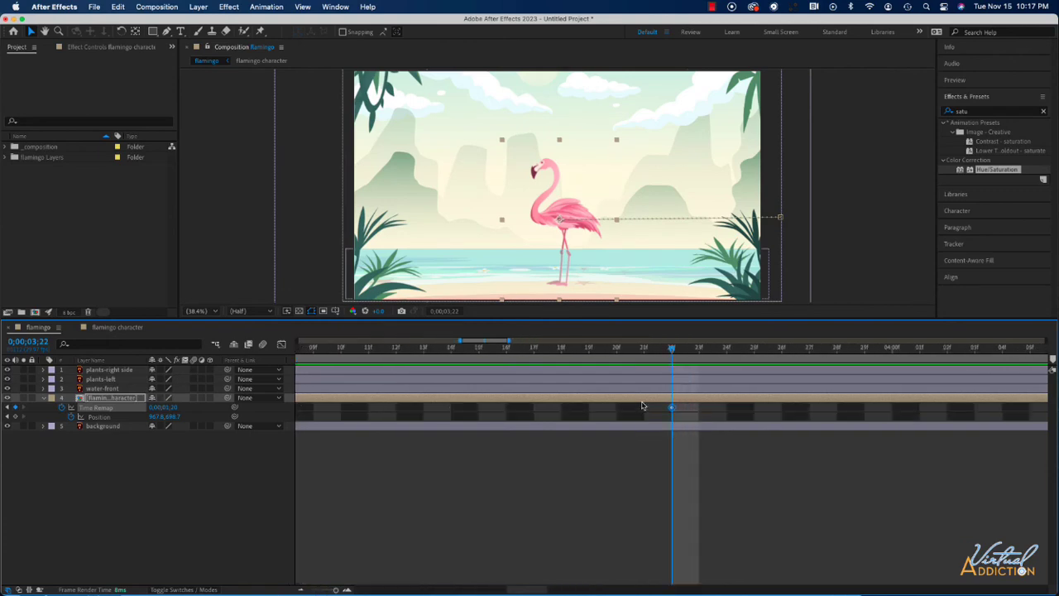
pyautogui.moveTo(673, 348); pyautogui.dragTo(700, 351)
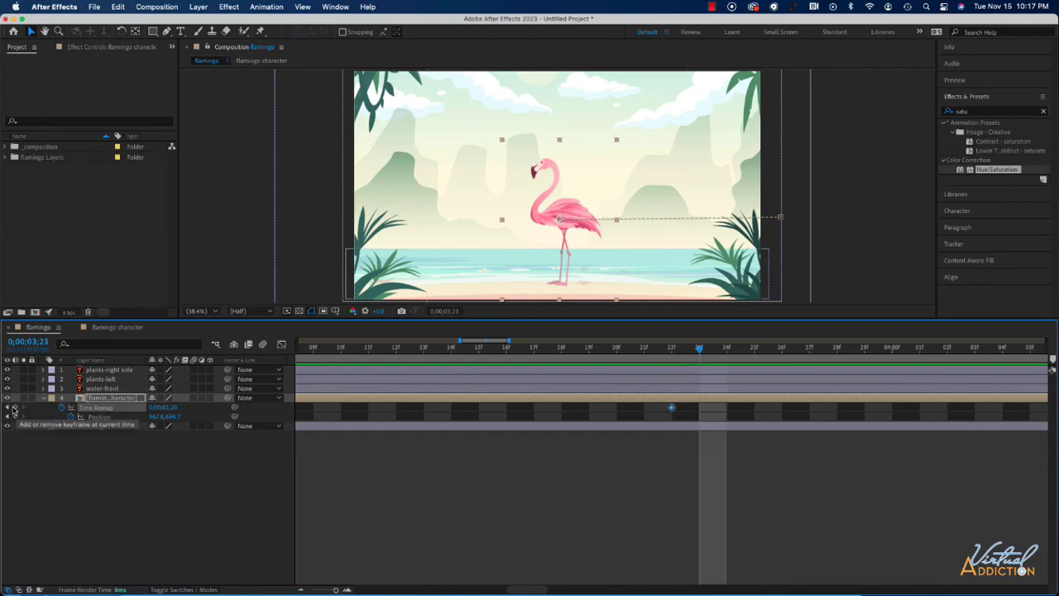
pyautogui.click(165, 409)
pyautogui.write('121')
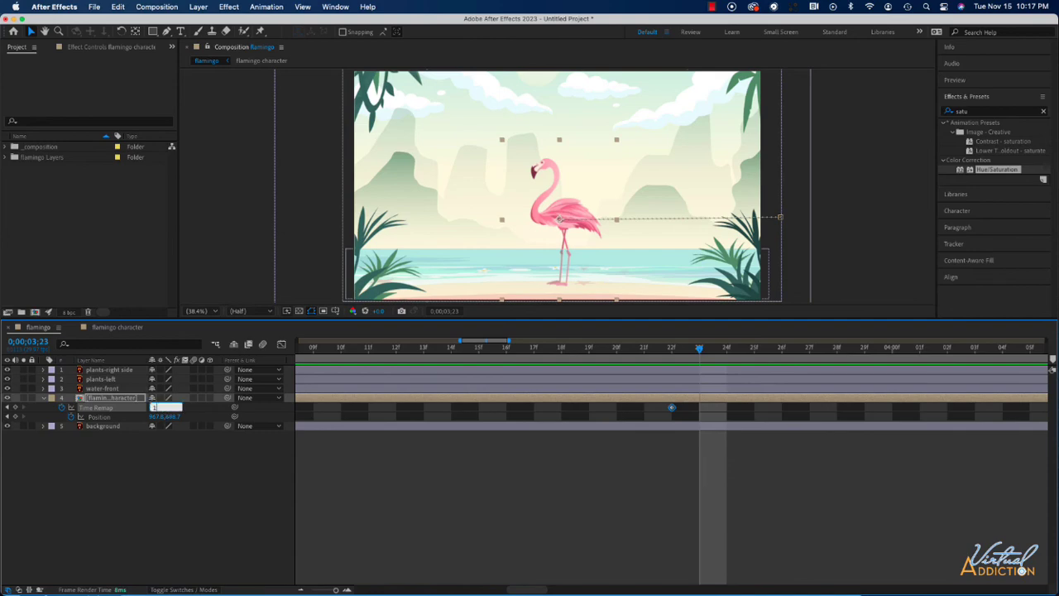
pyautogui.press('Return')
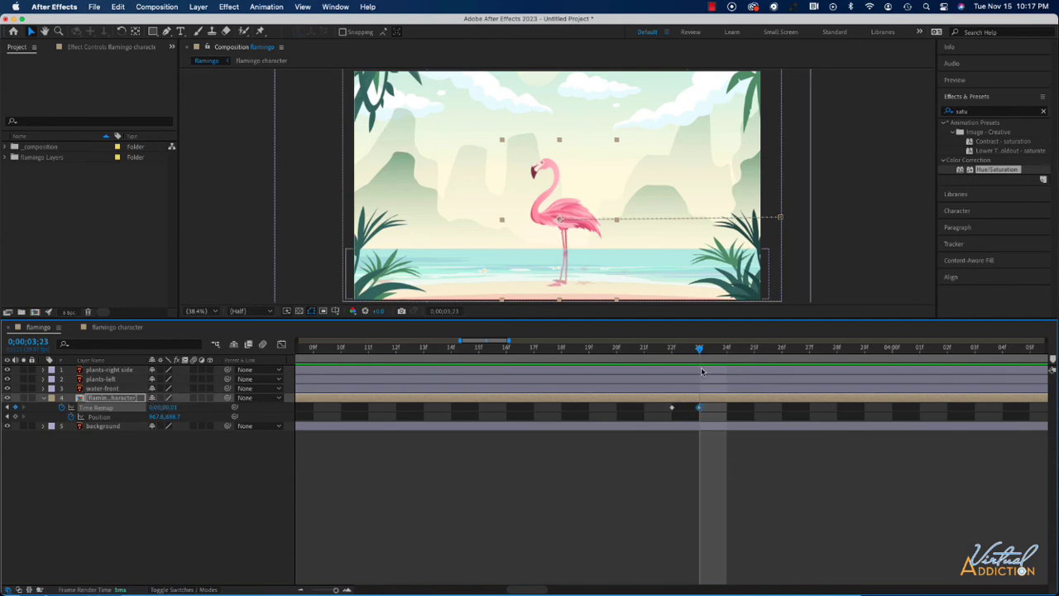
# - Advance 1 second 20 frames to 0;00;05;13 and set the Time Remap value there to 0;00;01;20
pyautogui.click(30, 343)
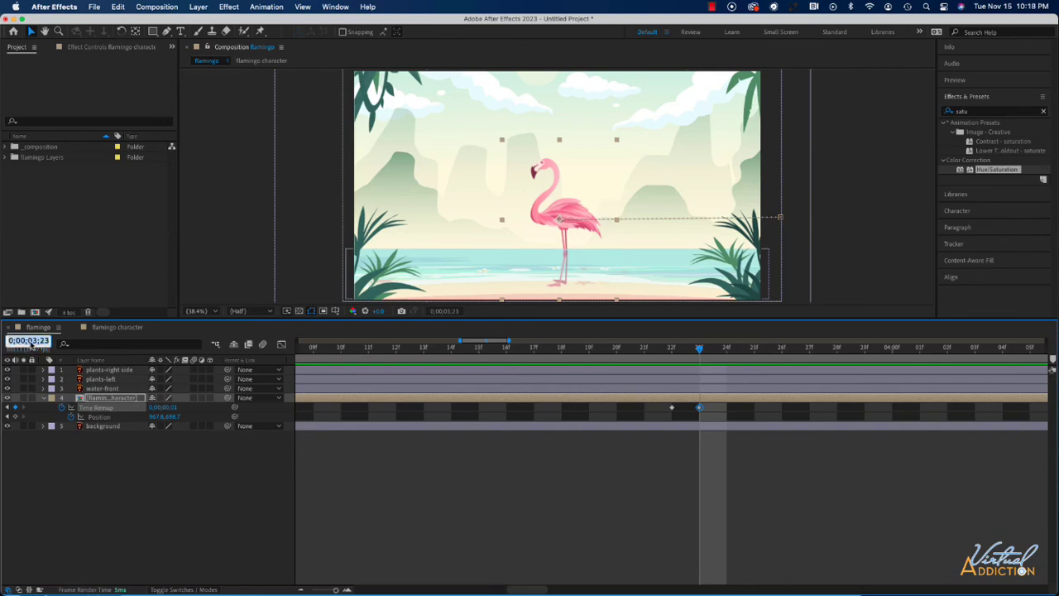
pyautogui.write('+120')
pyautogui.press('Return')
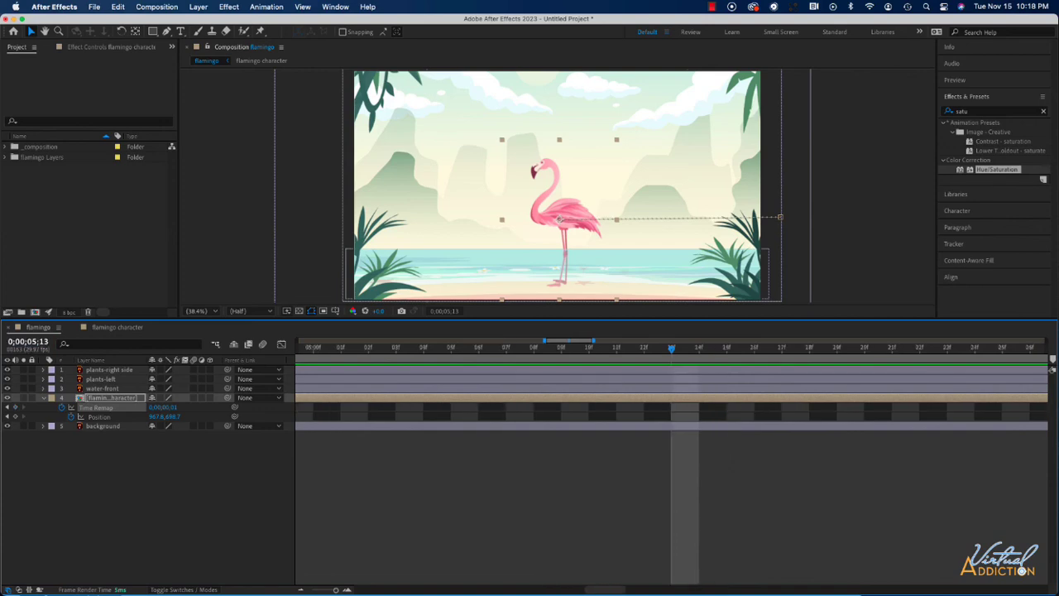
pyautogui.moveTo(336, 590); pyautogui.dragTo(321, 590)
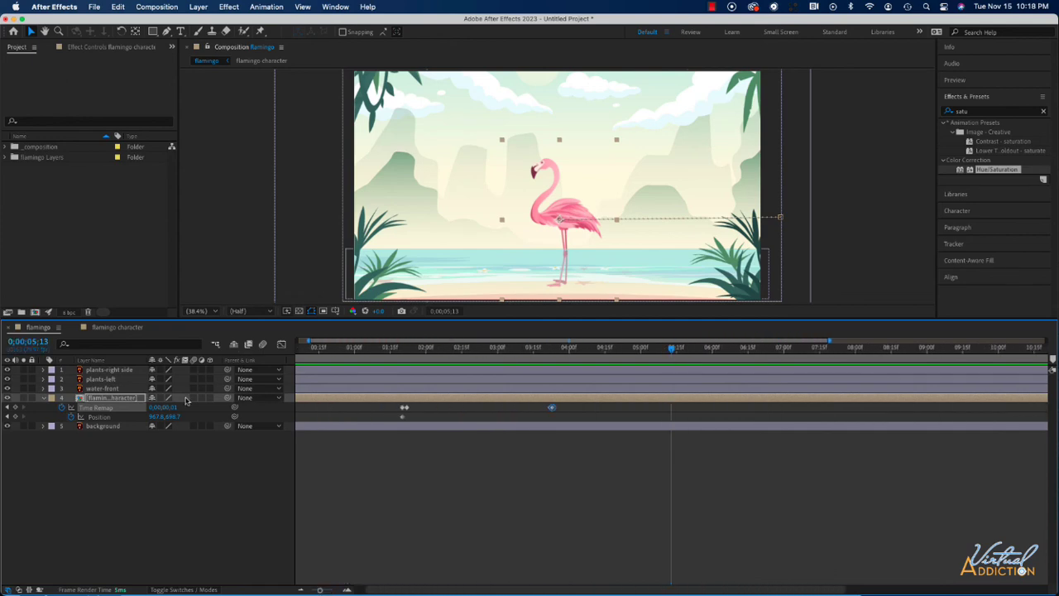
pyautogui.moveTo(163, 408); pyautogui.dragTo(170, 411)
pyautogui.click(170, 410)
pyautogui.write('0')
pyautogui.press('Return')
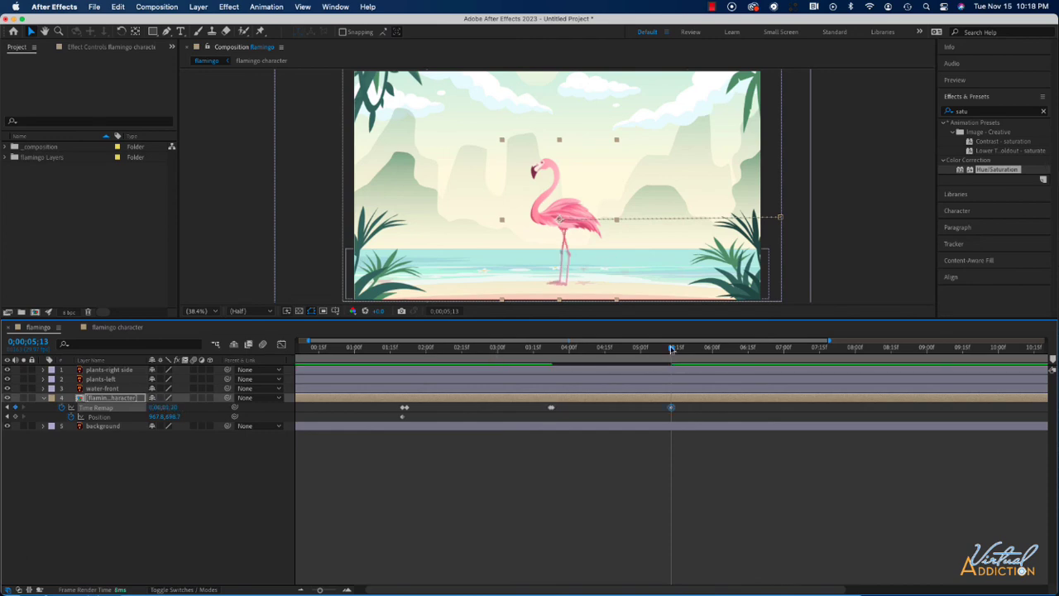
# - Add a holding Position keyframe at 0;00;03;22, and at 0;00;05;13 move the flamingo to the scene's left edge
pyautogui.moveTo(671, 348); pyautogui.dragTo(549, 369)
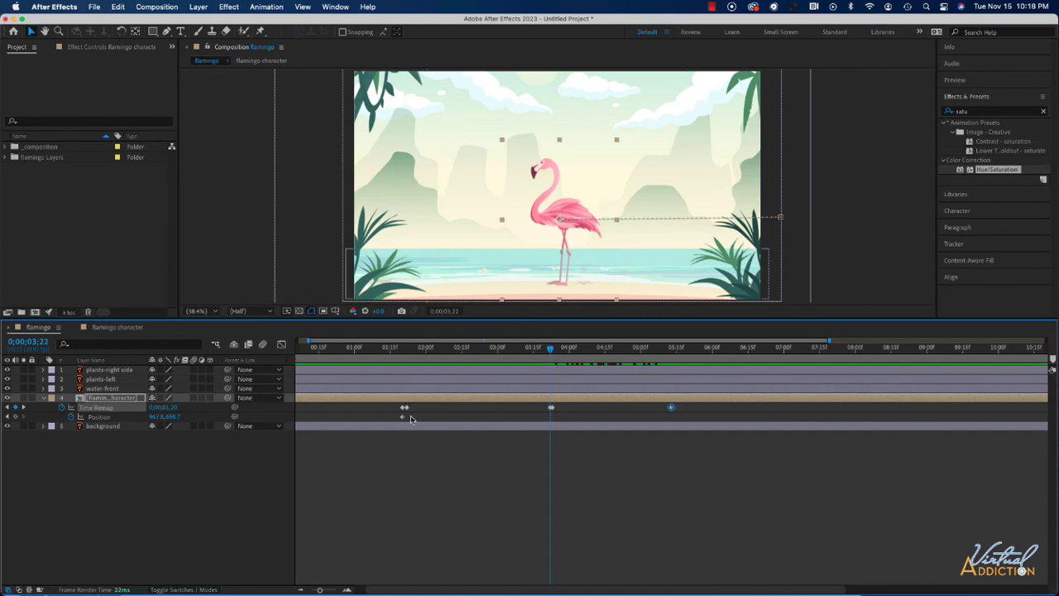
pyautogui.click(15, 417)
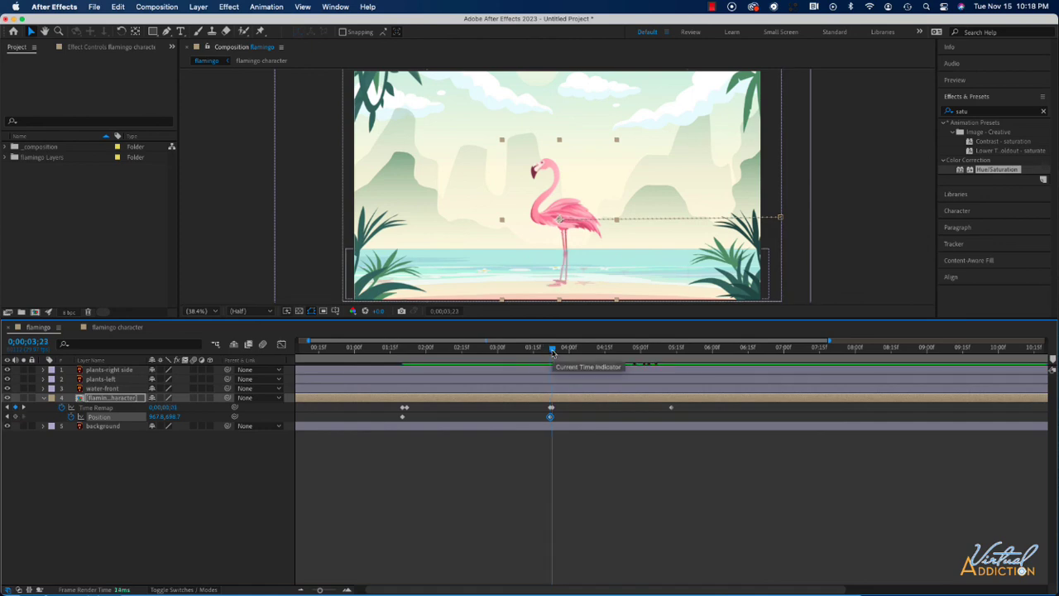
pyautogui.press('k')
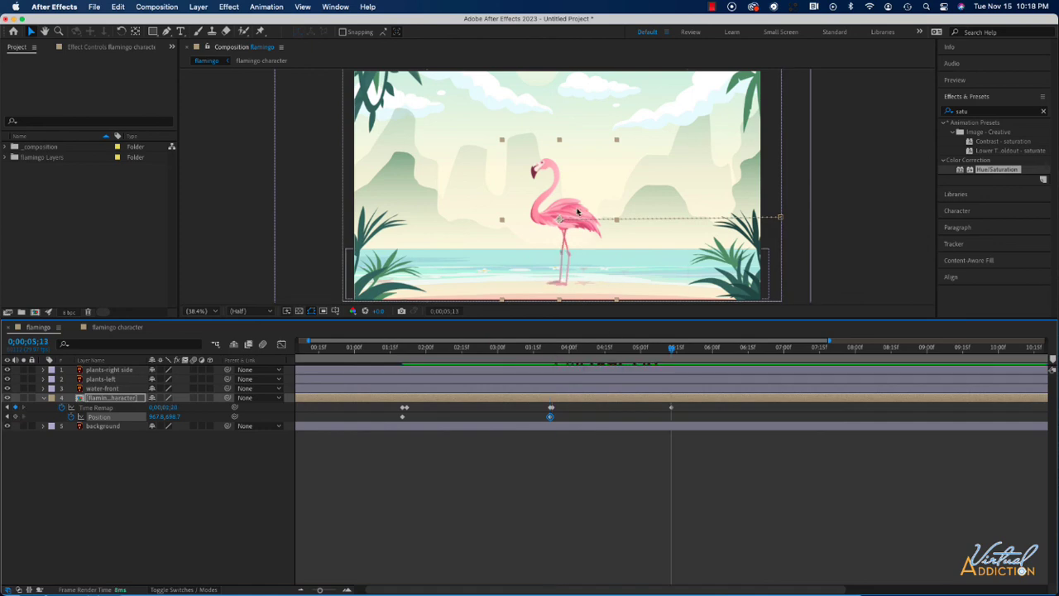
pyautogui.moveTo(573, 214); pyautogui.dragTo(349, 213)
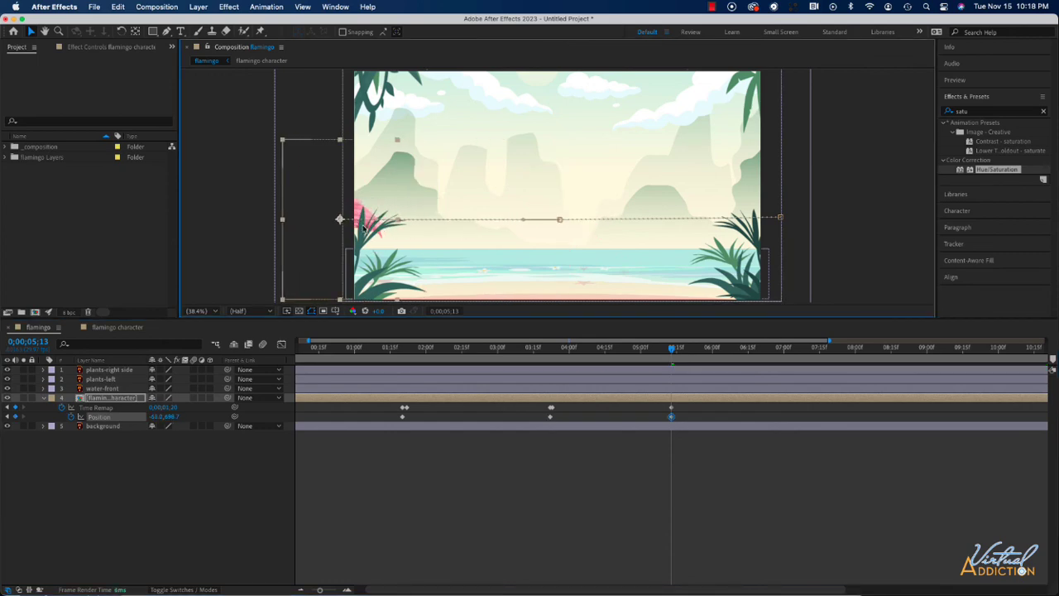
# - Preview the animation from the start and scrub through the second walk between 0;00;04;00 and 0;00;05;00
pyautogui.click(196, 357)
pyautogui.press('Home')
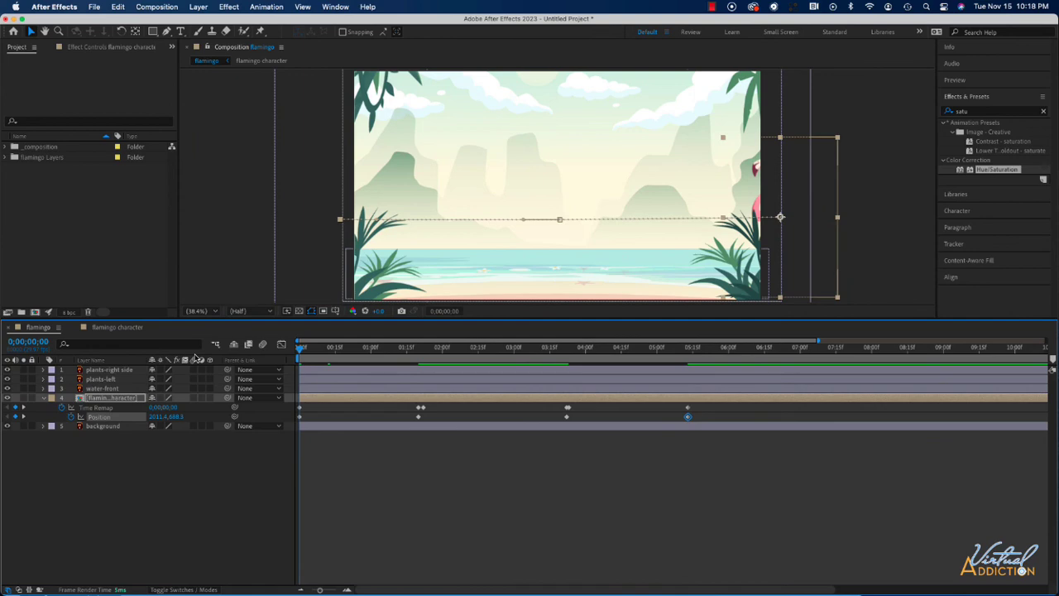
pyautogui.press('space')
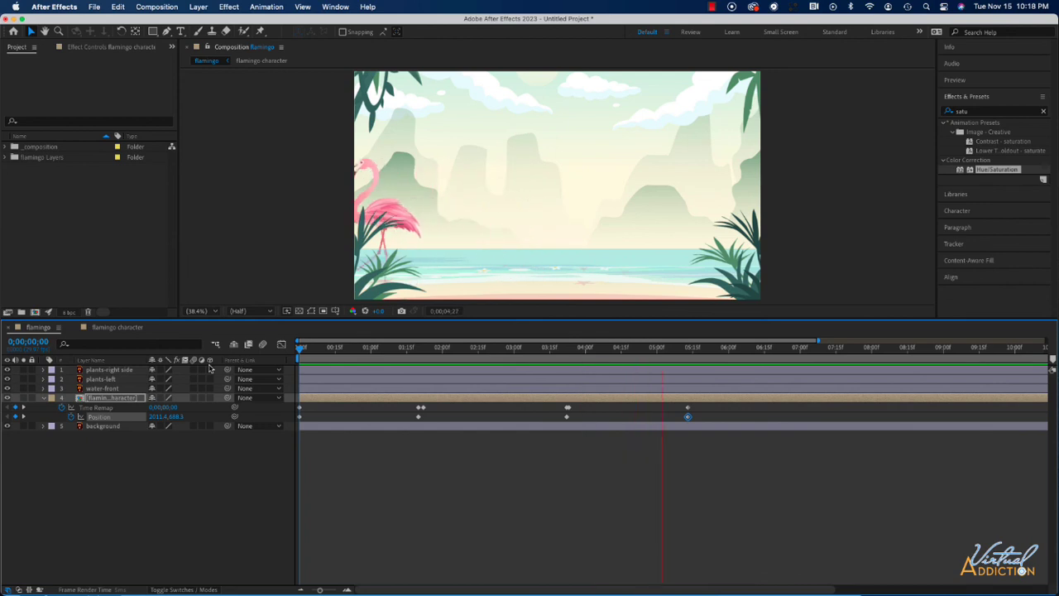
pyautogui.click(670, 348)
pyautogui.moveTo(671, 349); pyautogui.dragTo(562, 348)
pyautogui.press('space')
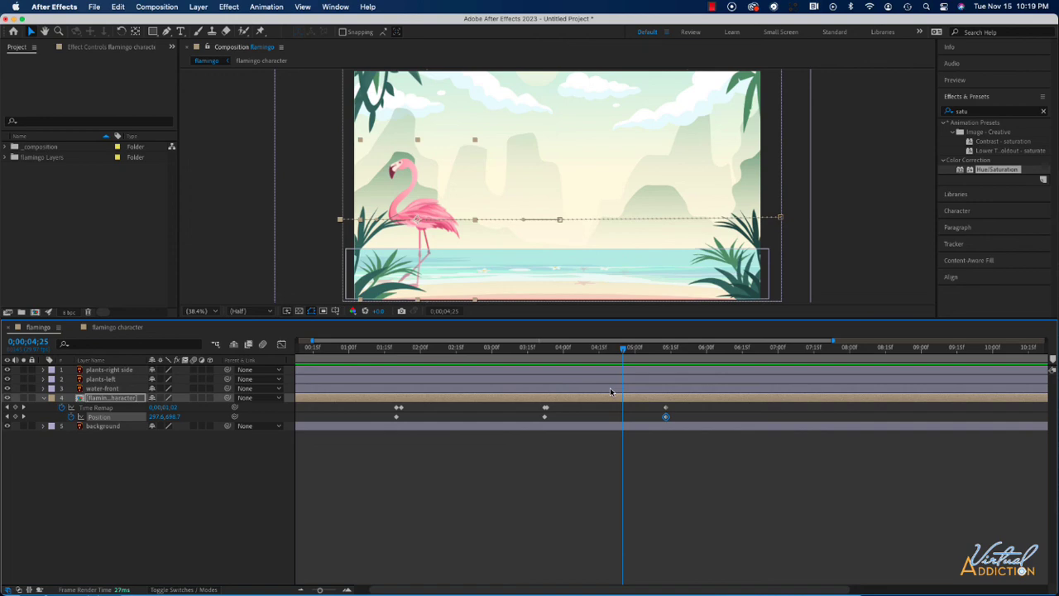
pyautogui.moveTo(624, 350); pyautogui.dragTo(563, 364)
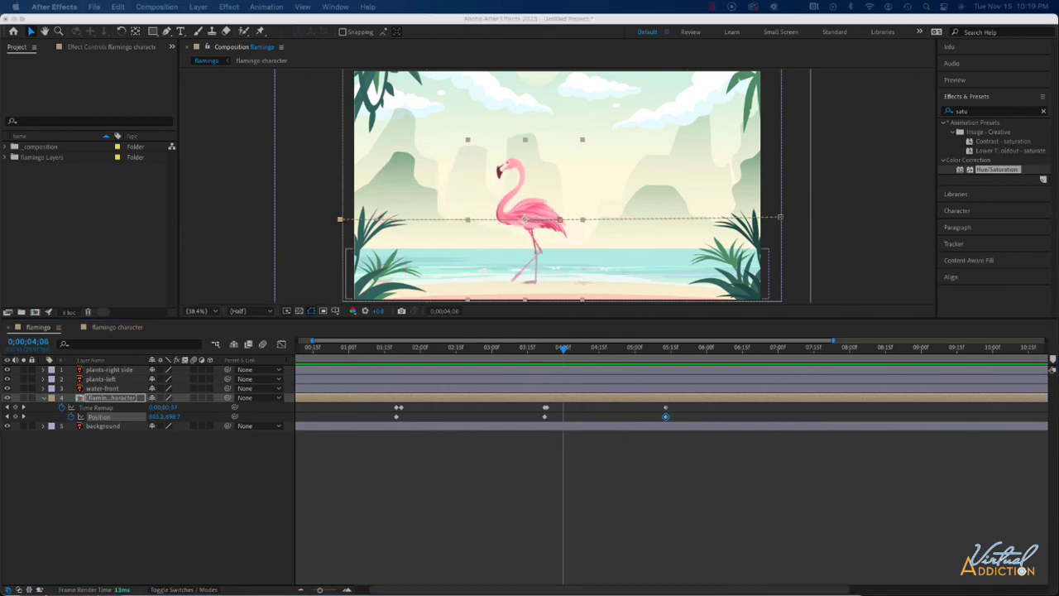